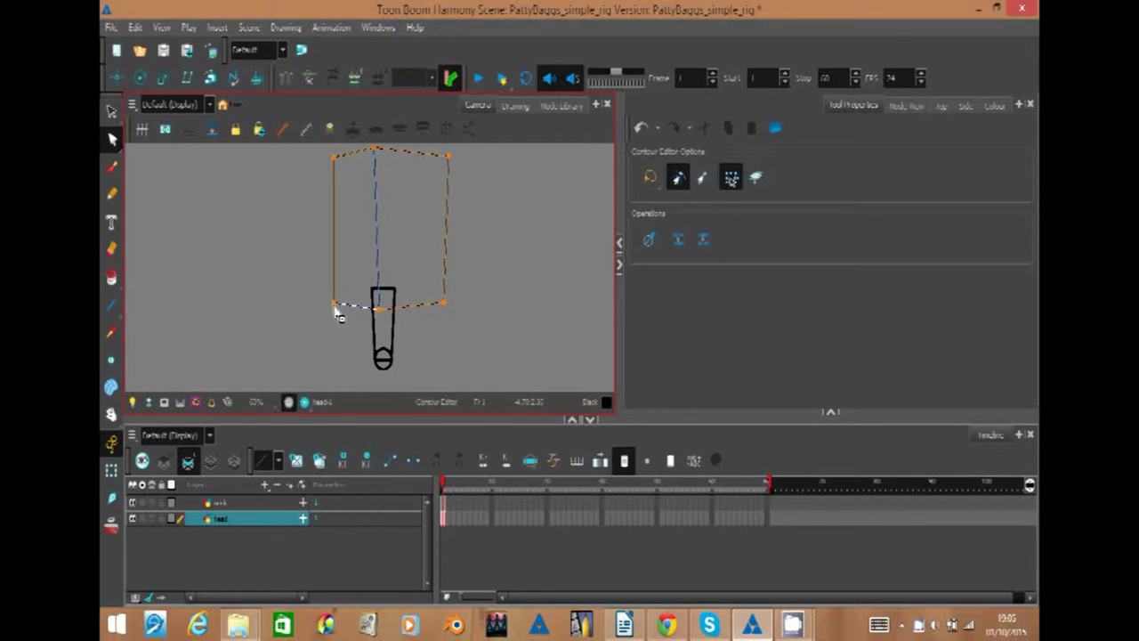
- Reshape the longer section of the head outline's bottom edge into a zigzag by offsetting its contour points
scroll(473, 213, up, 2)
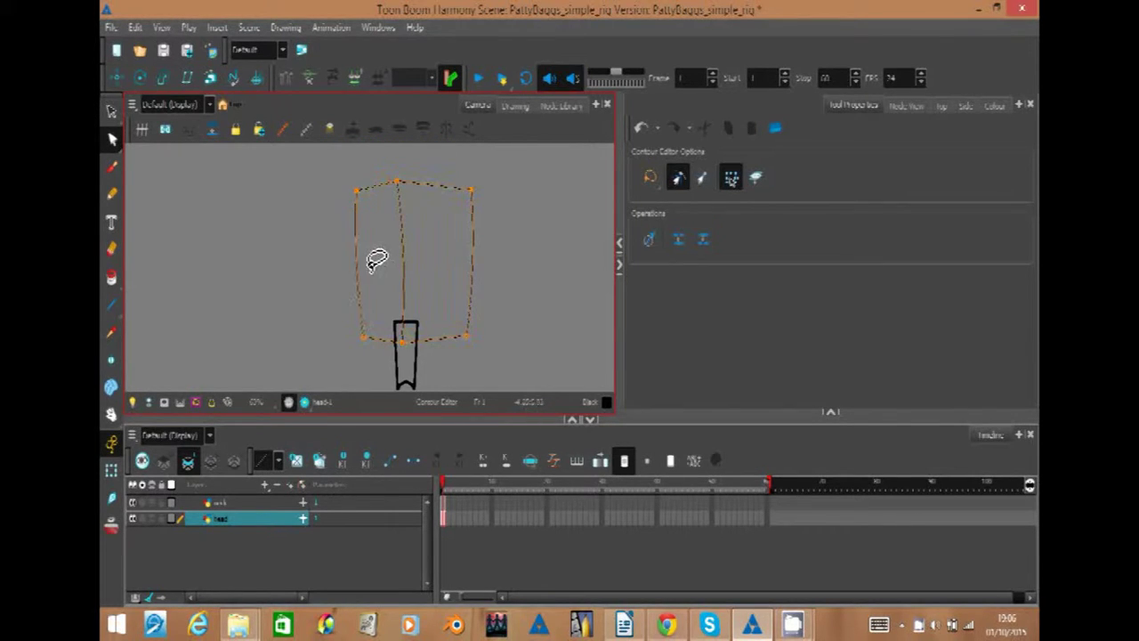
scroll(476, 326, up, 2)
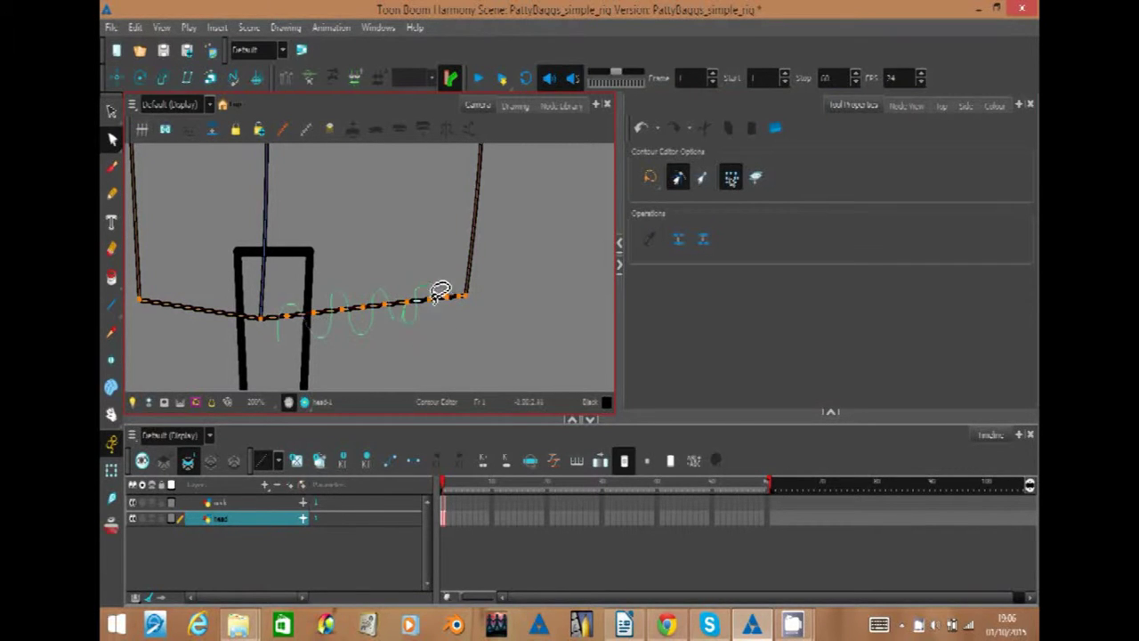
drag(441, 291, 284, 331)
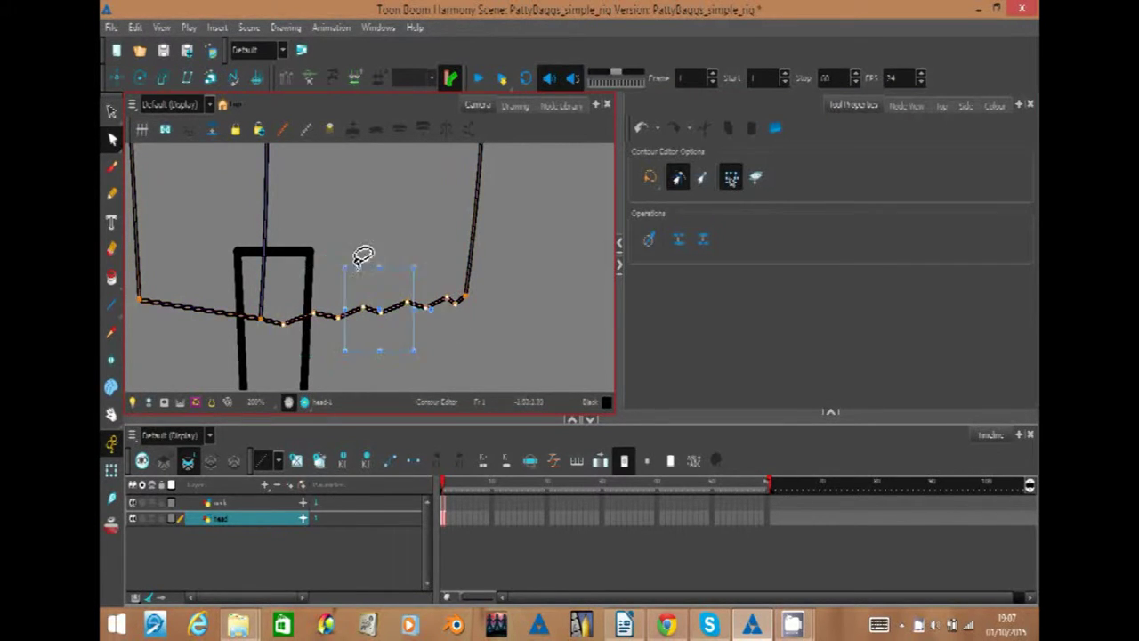
key(Delete)
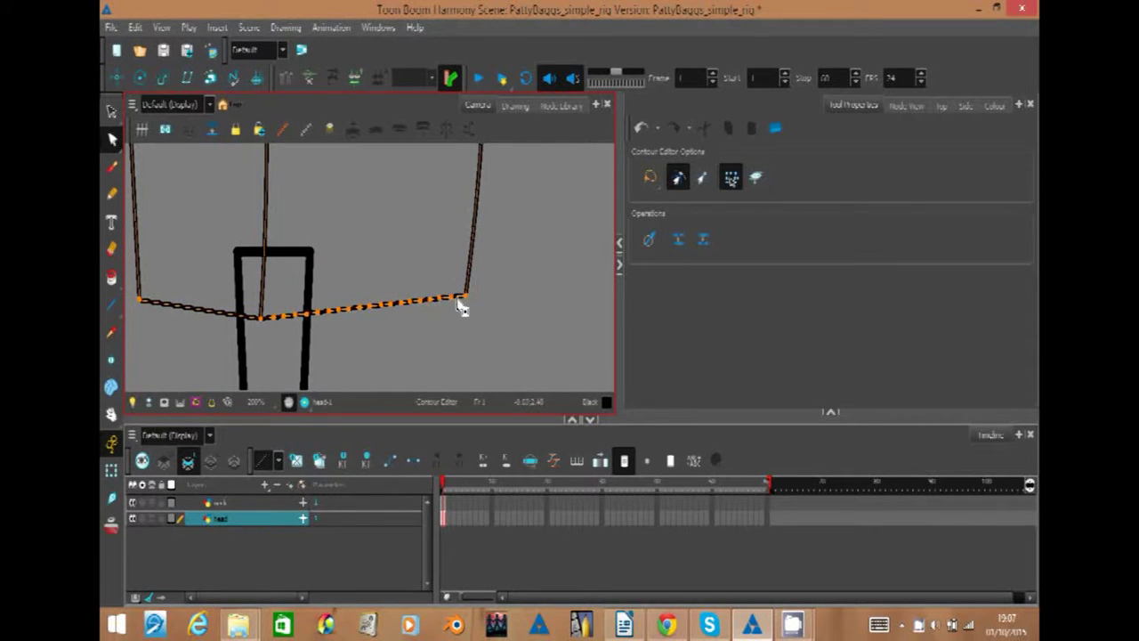
mouse_move(442, 303)
mouse_down()
mouse_move(460, 299)
mouse_move(279, 323)
mouse_up()
click(290, 329)
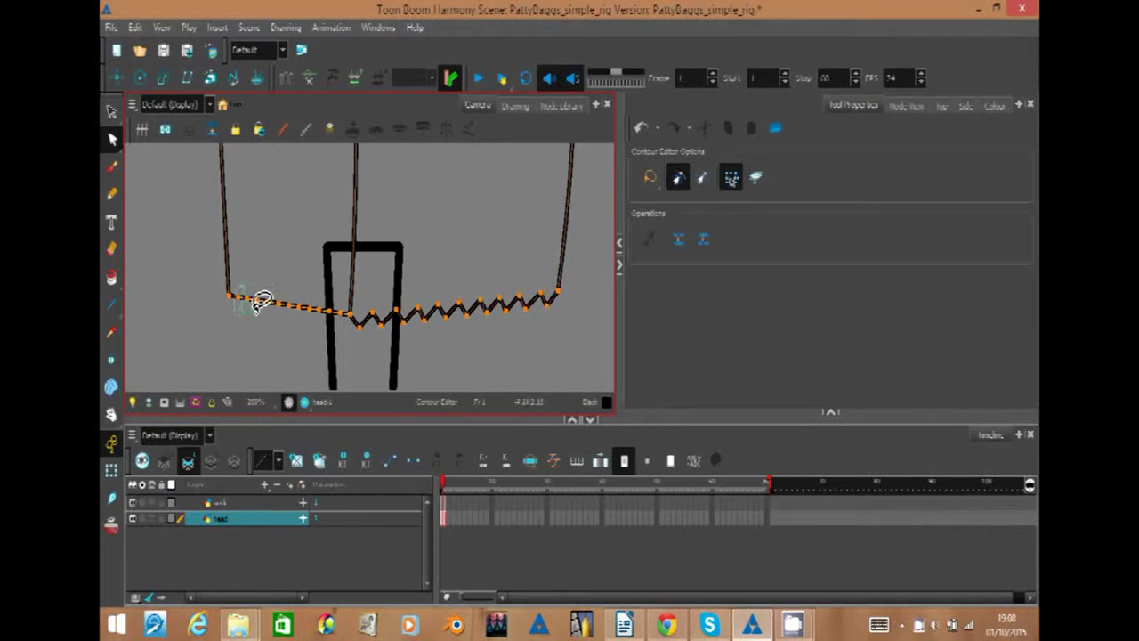
- Continue the zigzag along the shorter section of the head's bottom edge to its outer corner
key(ctrl+z)
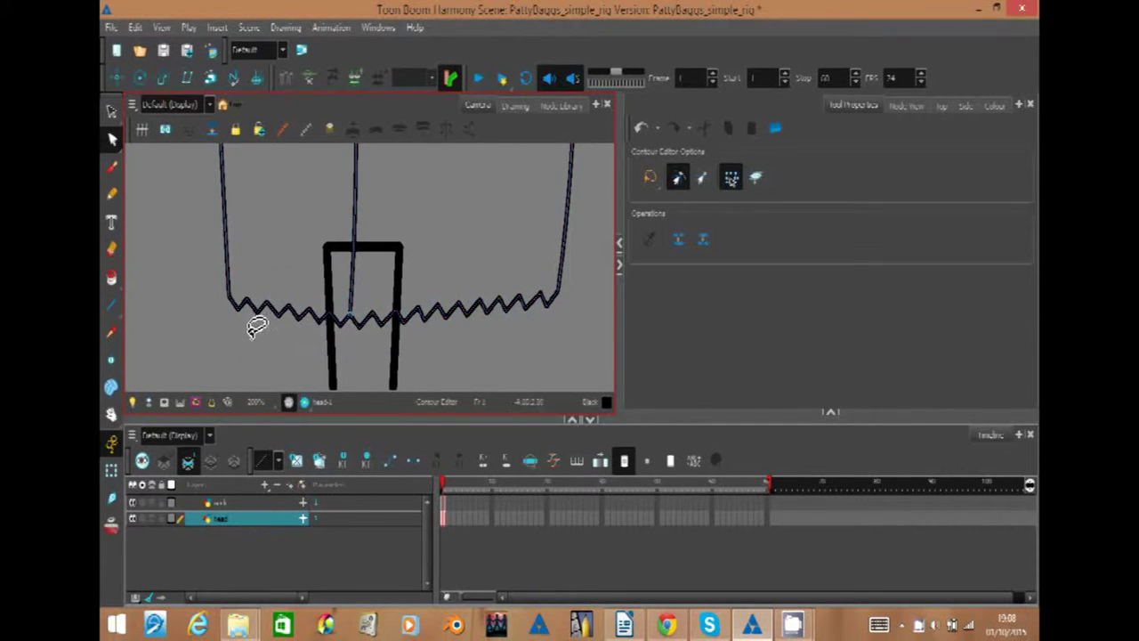
drag(349, 336, 287, 241)
scroll(323, 300, down, 3)
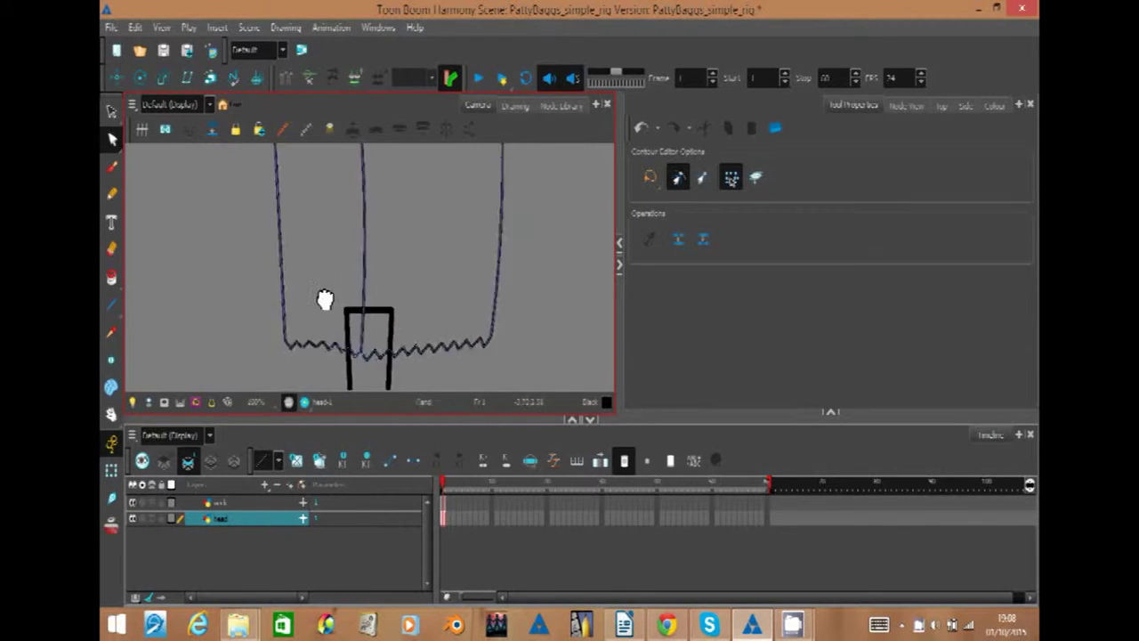
- Draw straight fold lines inside the head outline, from its top corners down to the zigzag edge, to form the paper bag's side
click(112, 309)
drag(282, 186, 318, 200)
drag(318, 343, 323, 374)
click(112, 139)
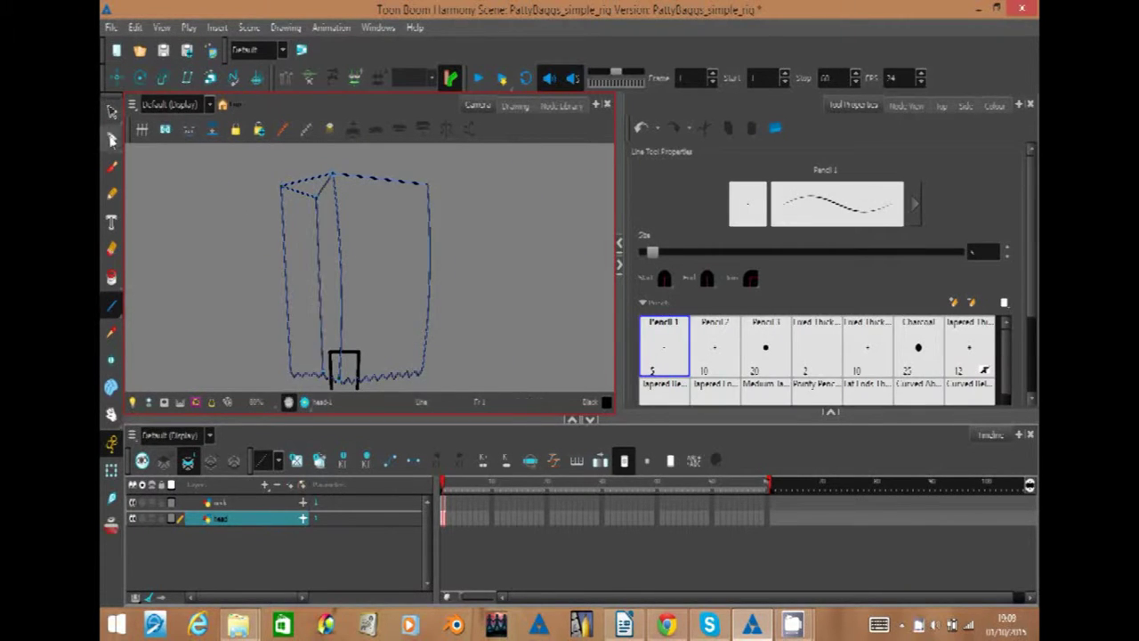
click(305, 196)
drag(438, 294, 370, 194)
- Add a vector drawing layer named torso above the neck layer
click(222, 502)
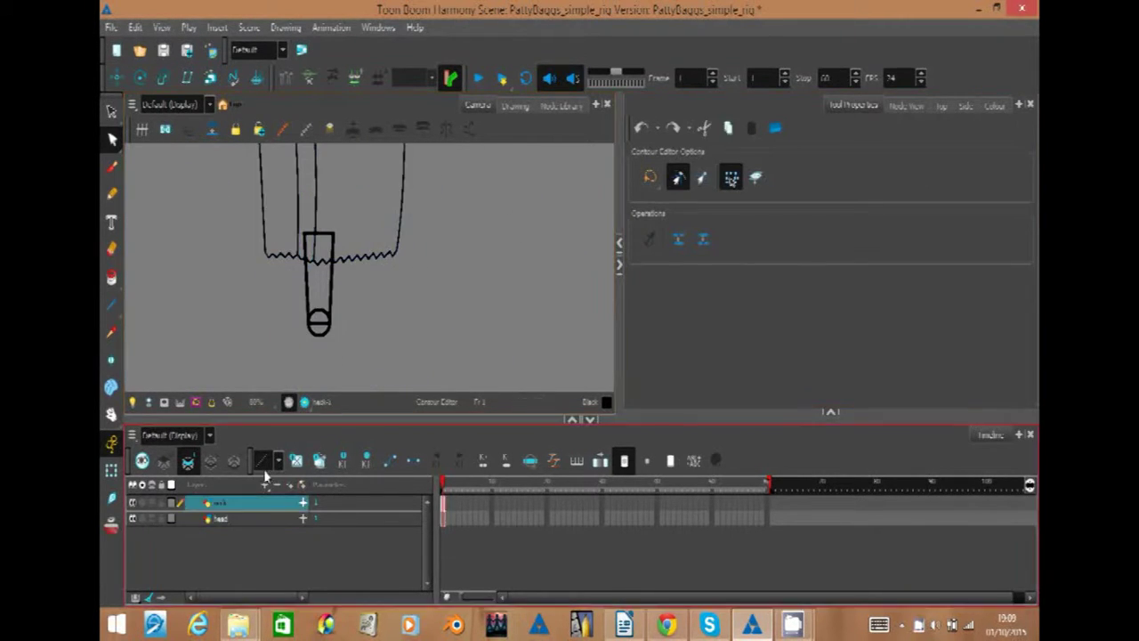
click(112, 111)
click(147, 124)
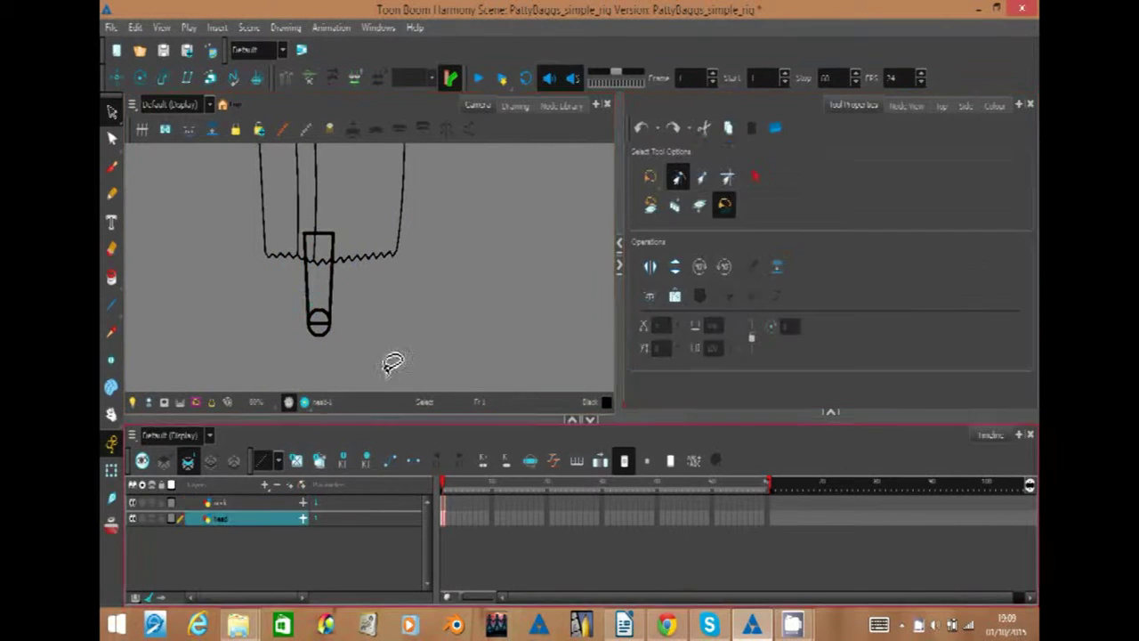
scroll(942, 187, down, 5)
scroll(941, 187, up, 5)
scroll(394, 254, down, 2)
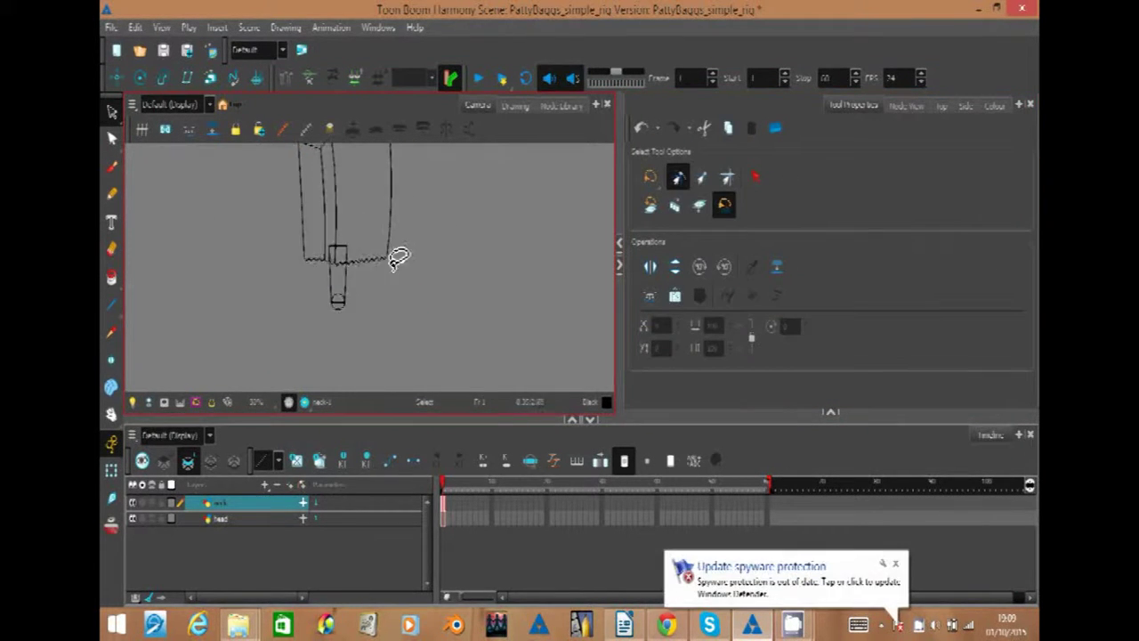
key(ctrl+r)
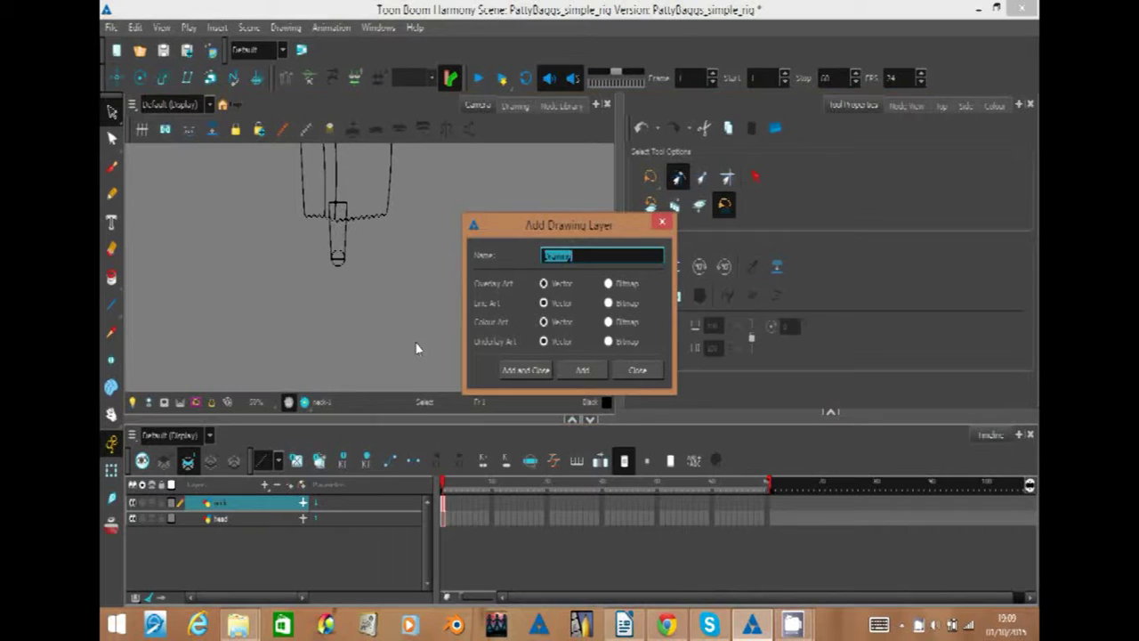
text(torso)
key(Return)
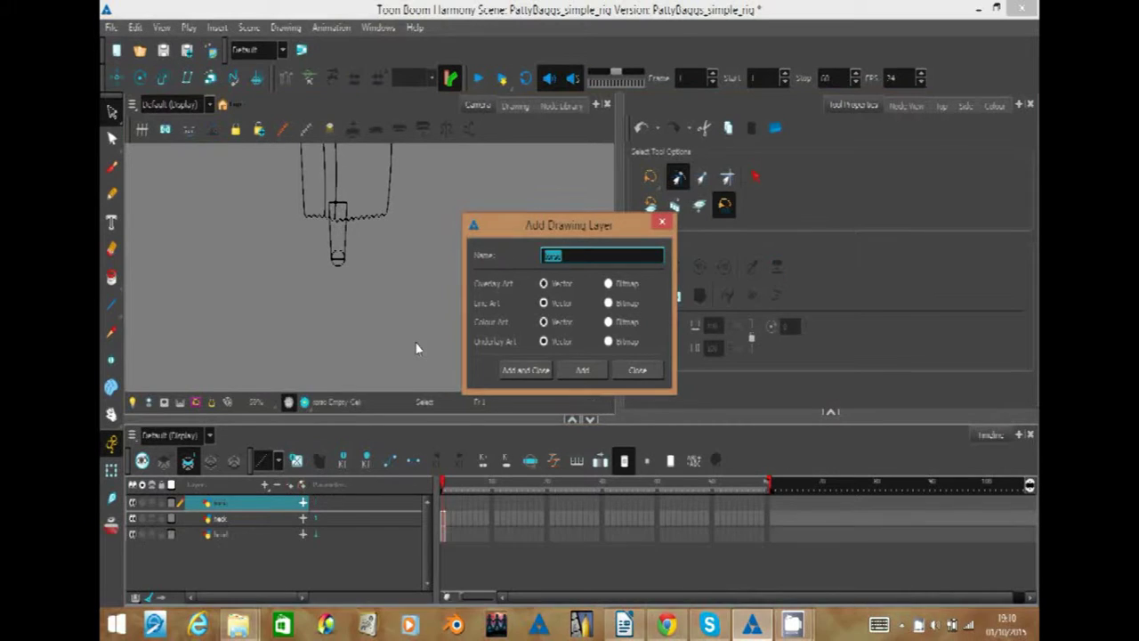
- Add three more drawing layers named hip, bicep and forearm
text(hips)
key(Return)
text(bicep)
key(Return)
text(forearm)
key(Return)
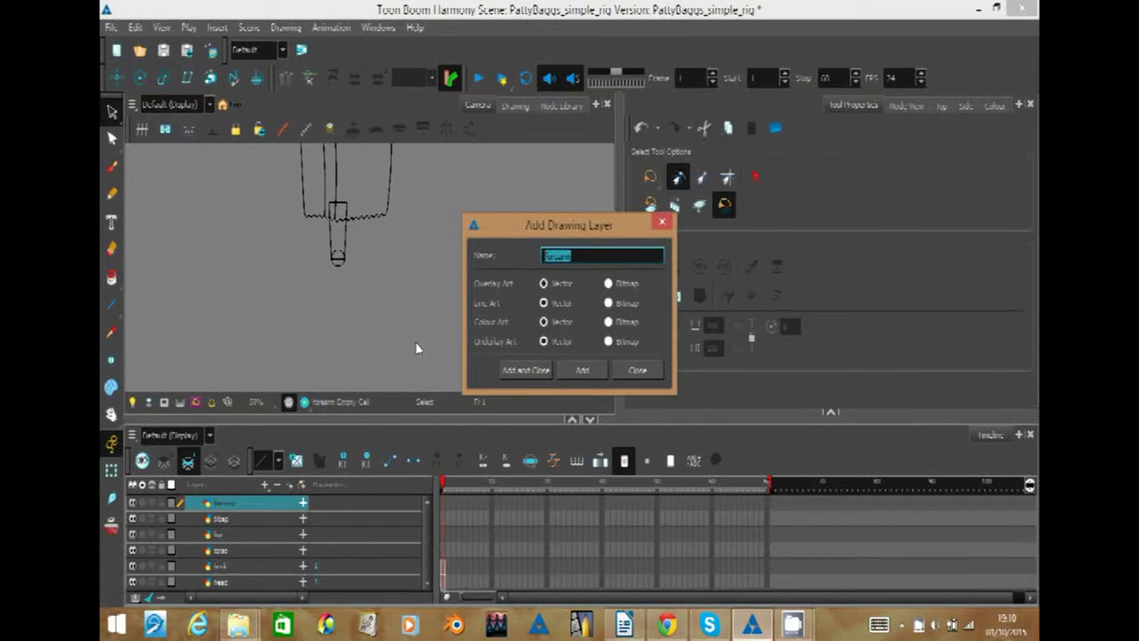
- Add drawing layers named hand, thigh and shin, and finish adding layers
text(hand)
key(Return)
text(thigh)
key(Return)
text(shin)
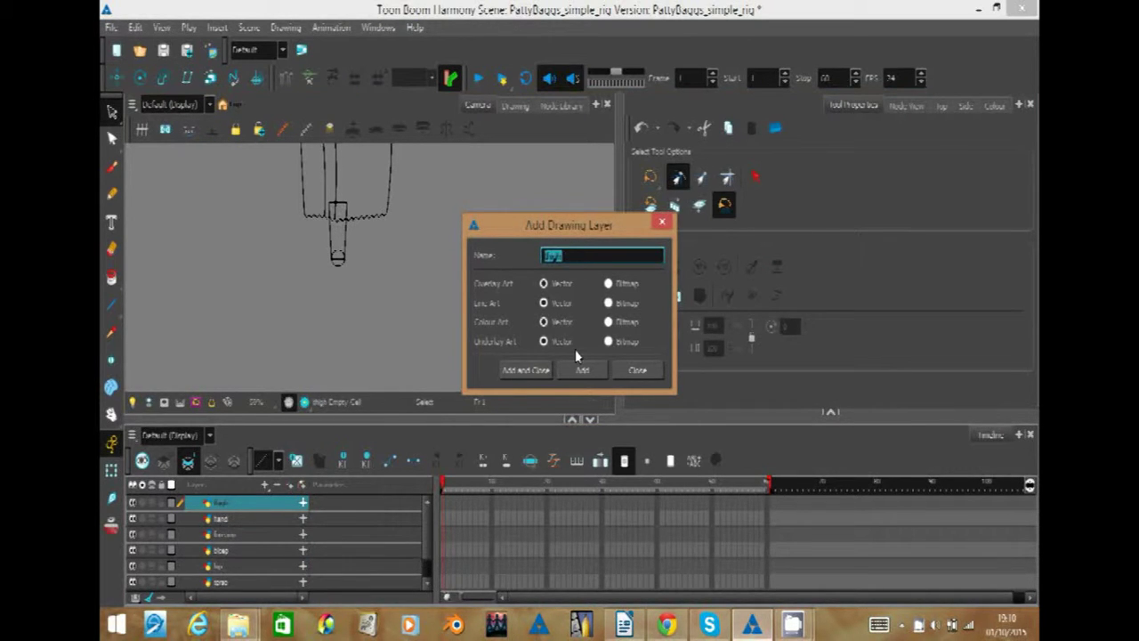
key(Return)
click(637, 369)
- Draw a tall, narrow rectangle on the torso layer, starting at the base of the neck
scroll(407, 273, down, 2)
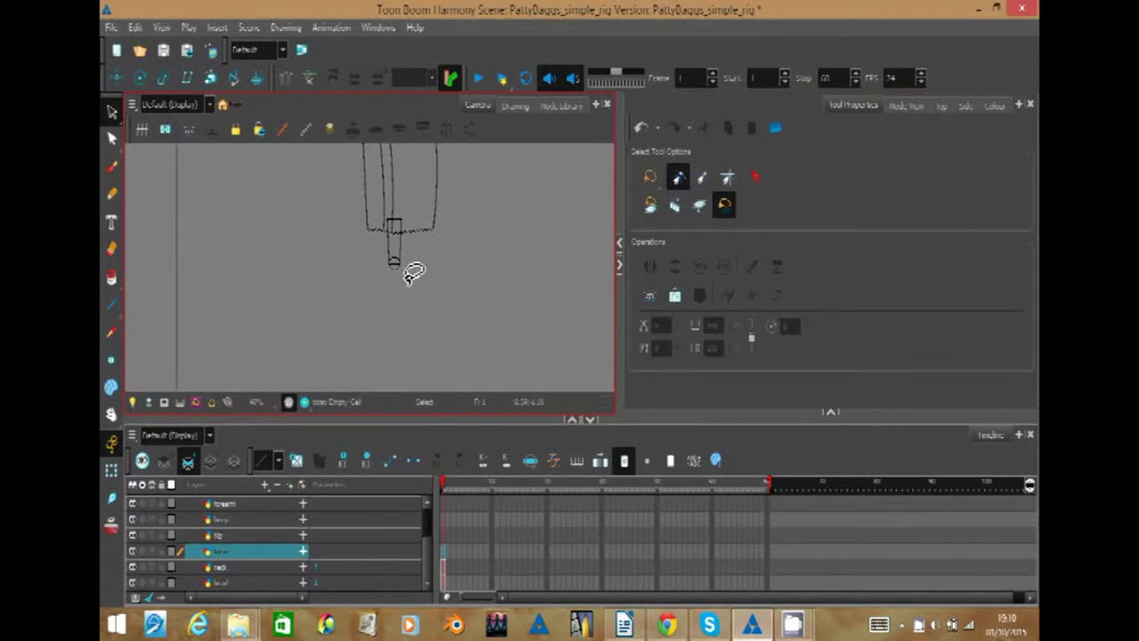
drag(111, 303, 143, 322)
drag(383, 262, 412, 394)
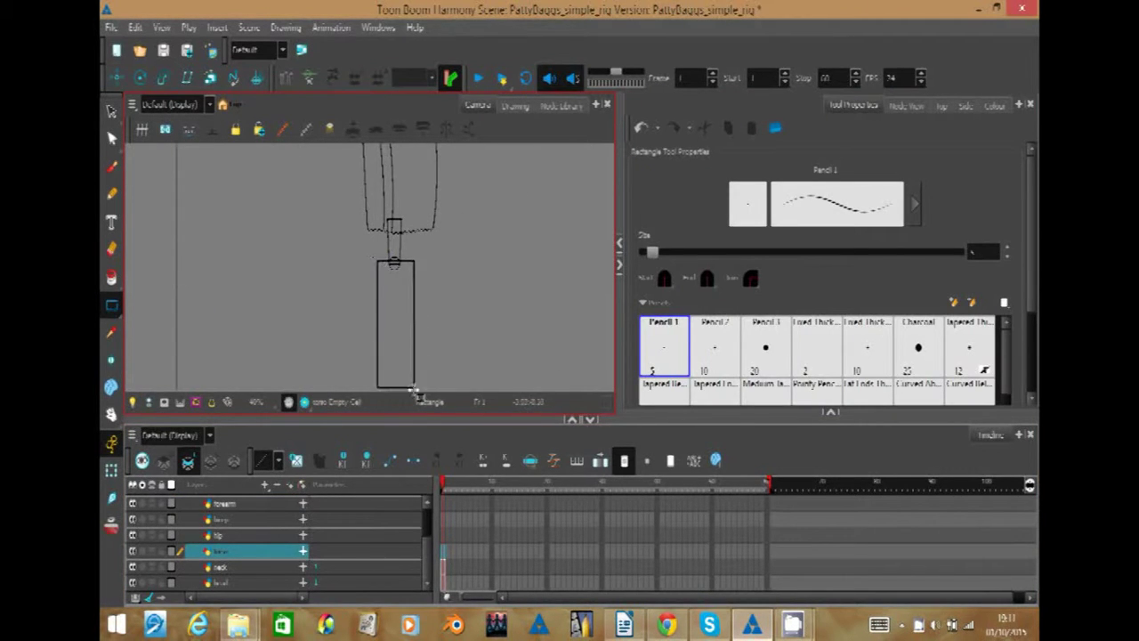
- Move the torso rectangle's bottom corner points outward so the shape widens towards the waist
key(alt+q)
click(432, 319)
drag(436, 319, 572, 272)
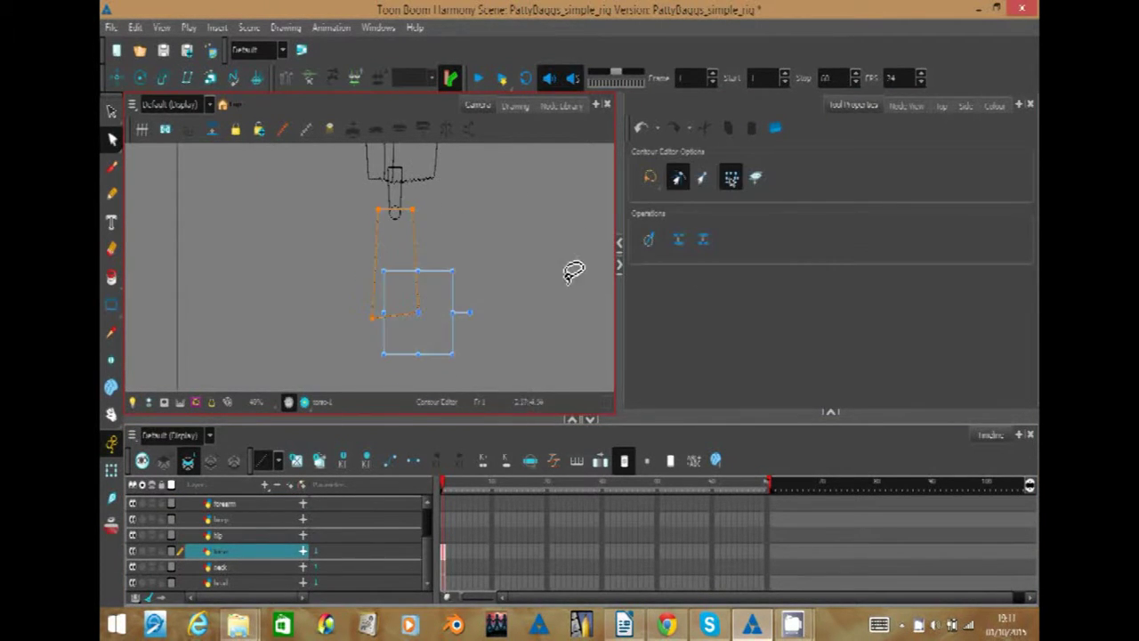
click(380, 327)
scroll(406, 263, up, 1)
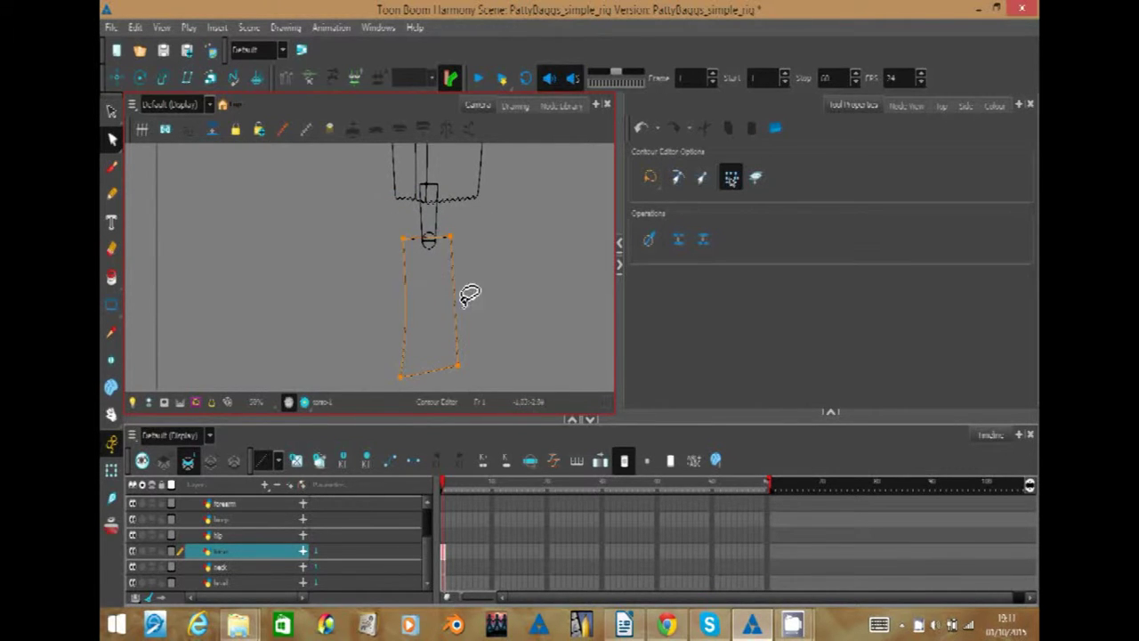
- Bend the torso's long sides into curves and adjust its corner points to narrow the shoulders and level the waist
click(433, 297)
drag(435, 330, 401, 300)
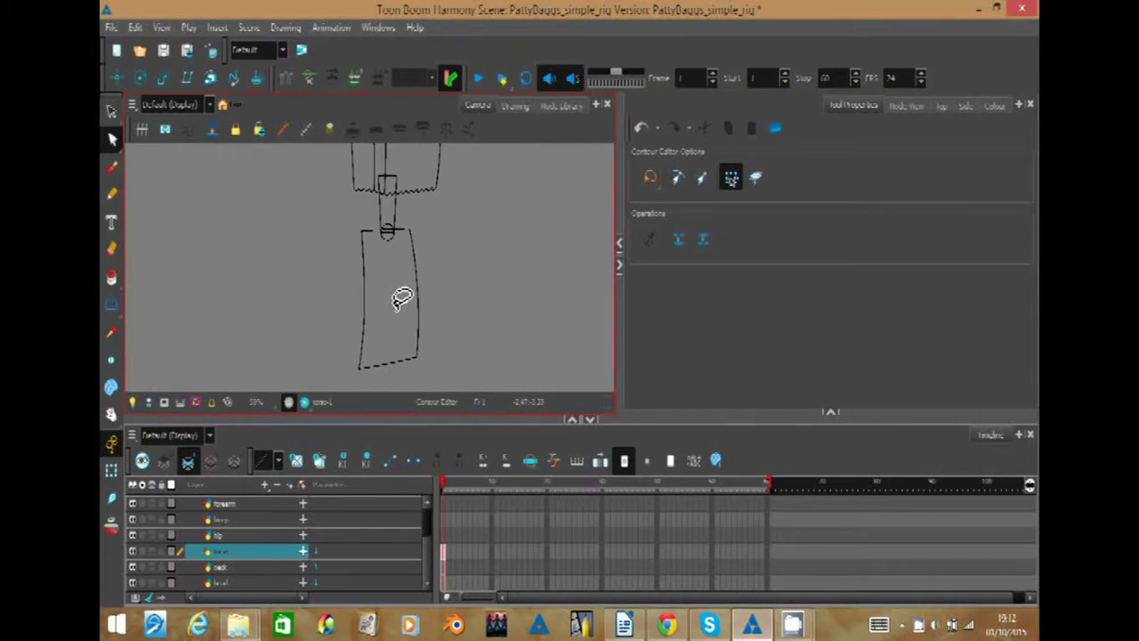
click(407, 239)
click(413, 365)
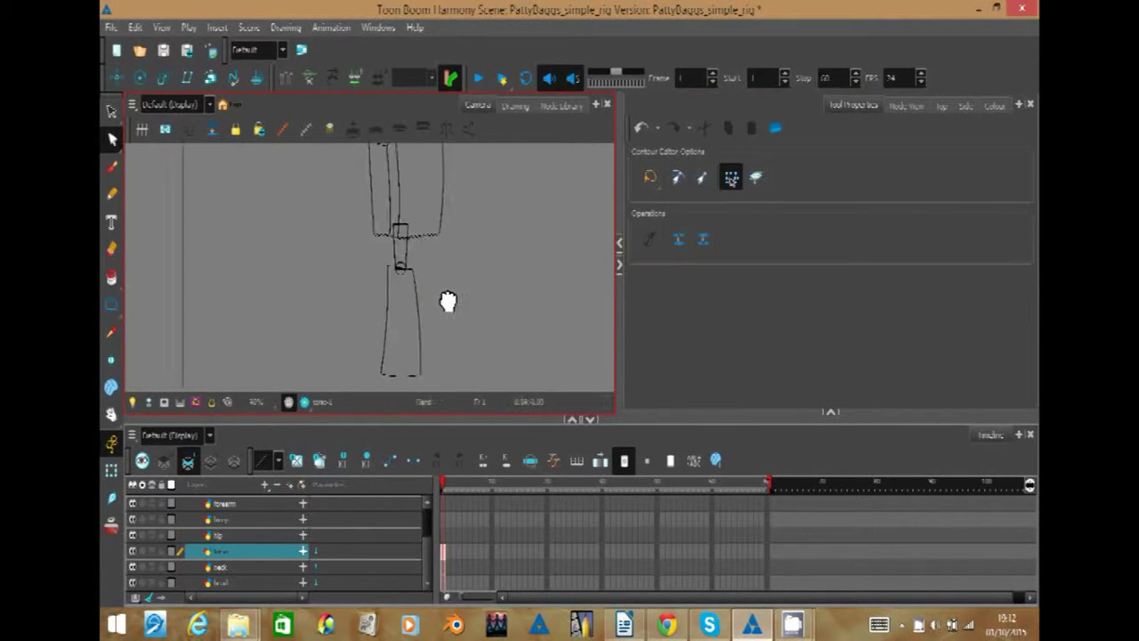
- Draw a circle on the hip layer, centred on the torso's bottom edge and about as wide as the waist
click(218, 535)
key(alt+equal)
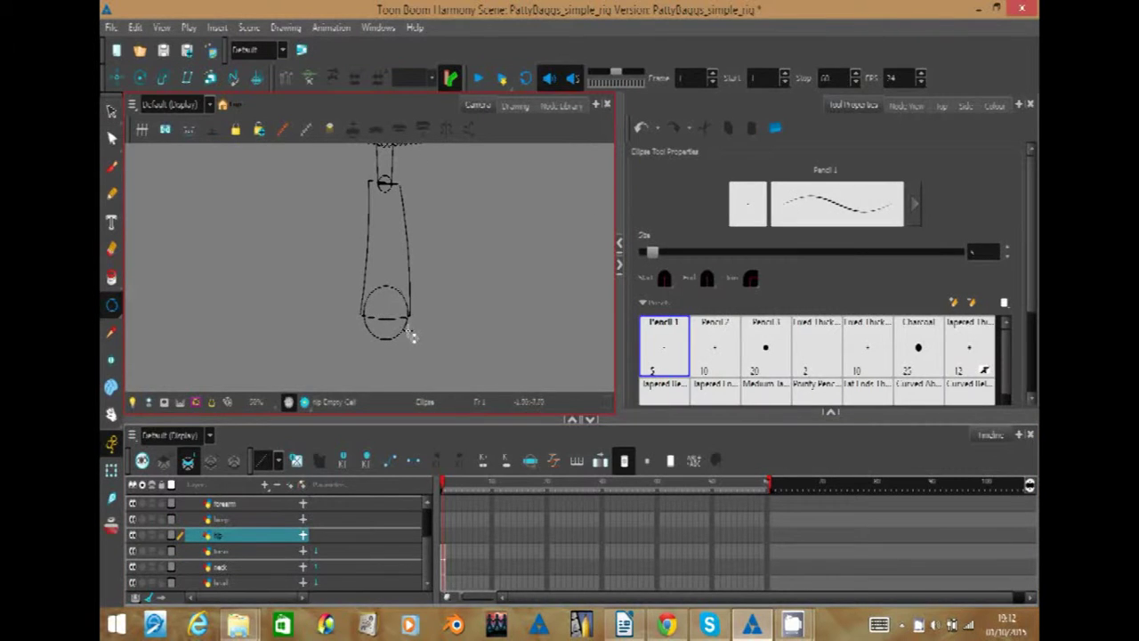
key(alt+s)
click(389, 307)
- Push the hip circle's lowest contour point upward to form a notch between the legs
key(alt+q)
click(401, 343)
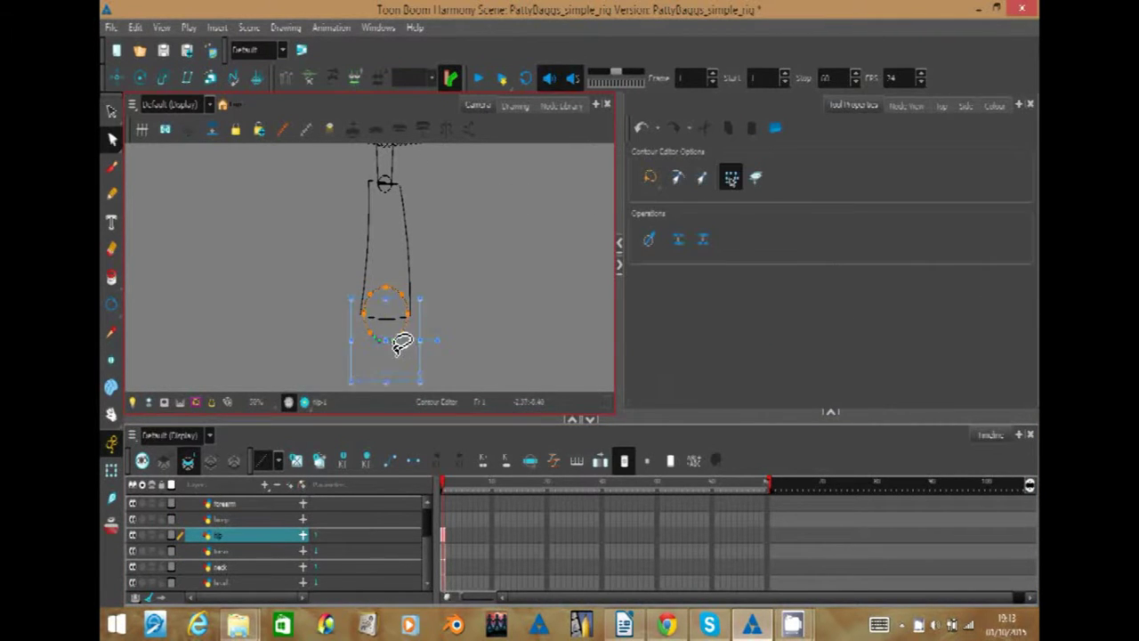
click(275, 528)
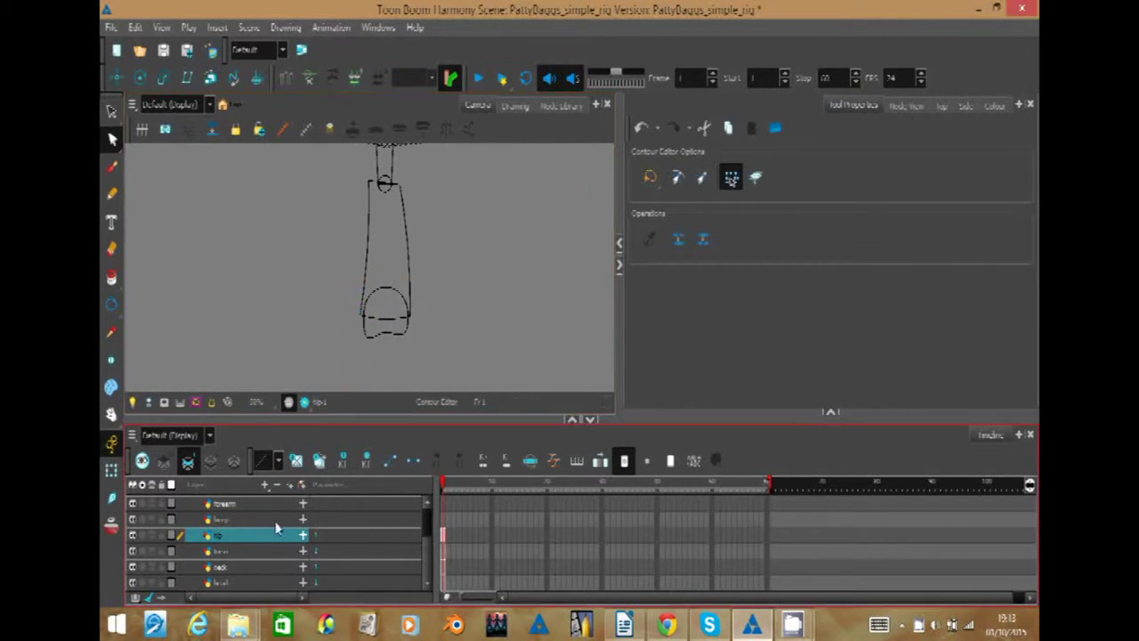
- Draw a small shoulder circle on the bicep layer at the torso's upper corner
click(267, 519)
key(alt+c)
click(642, 130)
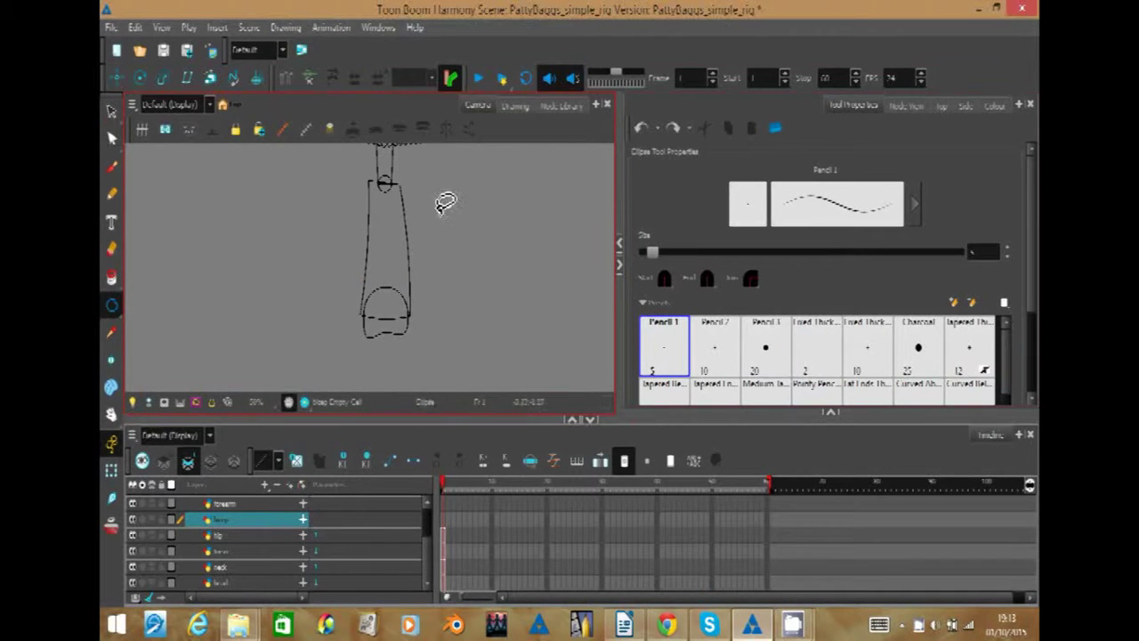
scroll(440, 218, up, 5)
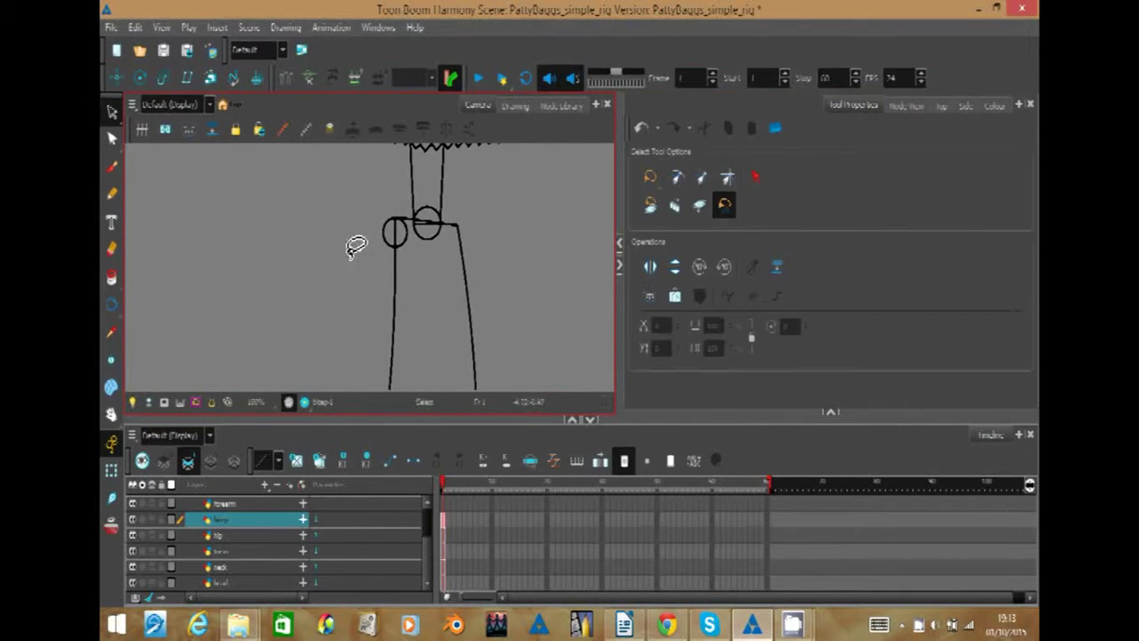
scroll(246, 223, down, 3)
click(111, 305)
drag(111, 110, 169, 145)
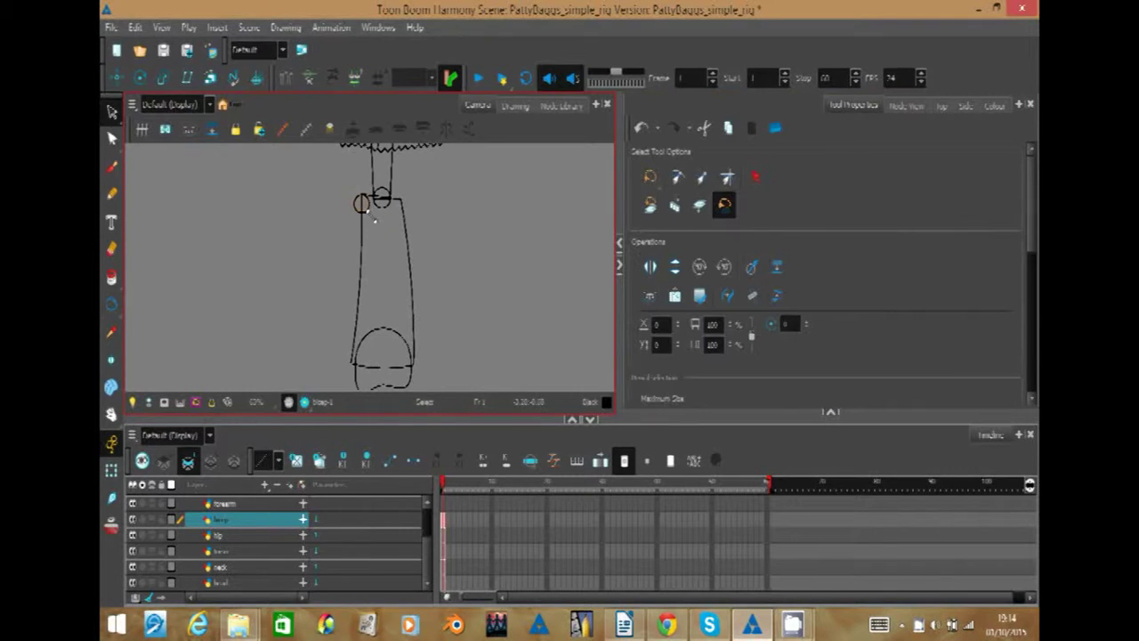
- Draw a second small circle on the bicep layer for the elbow, below the shoulder circle beside the torso
key(alt+c)
click(112, 110)
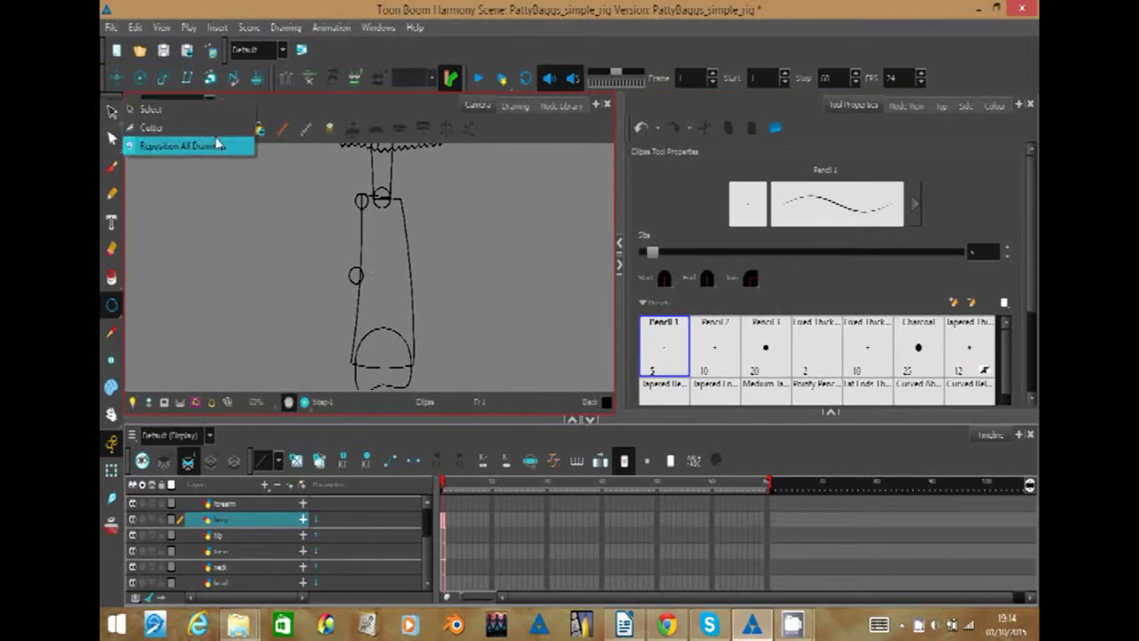
click(356, 274)
click(395, 258)
- Join the shoulder and elbow circles with a straight line on each side to complete the upper arm
click(112, 305)
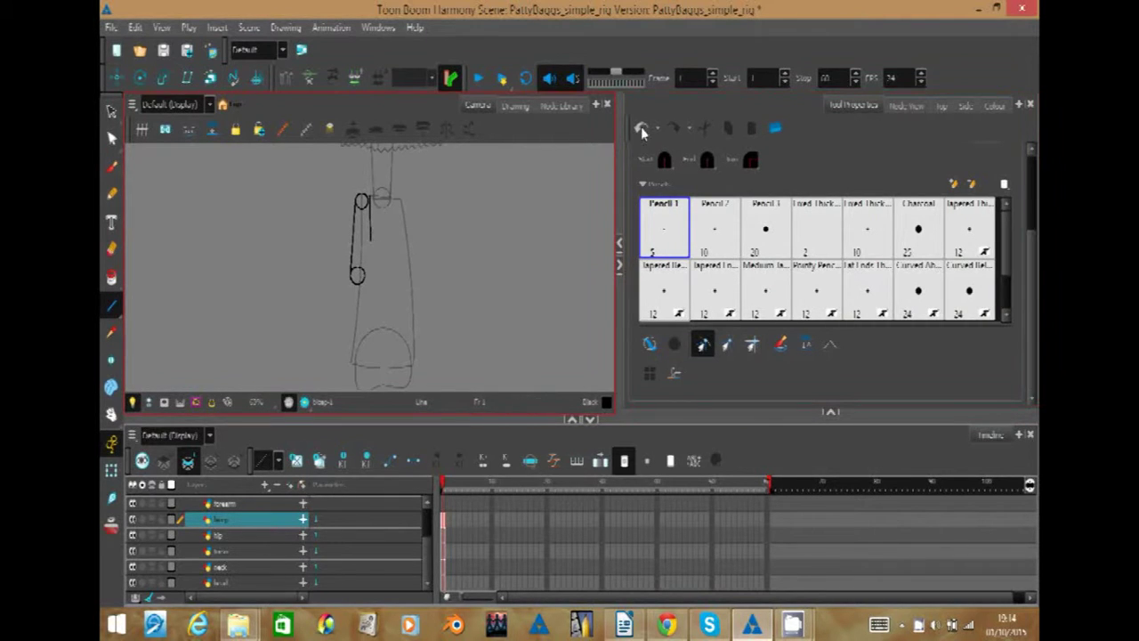
scroll(347, 258, up, 4)
drag(359, 190, 343, 260)
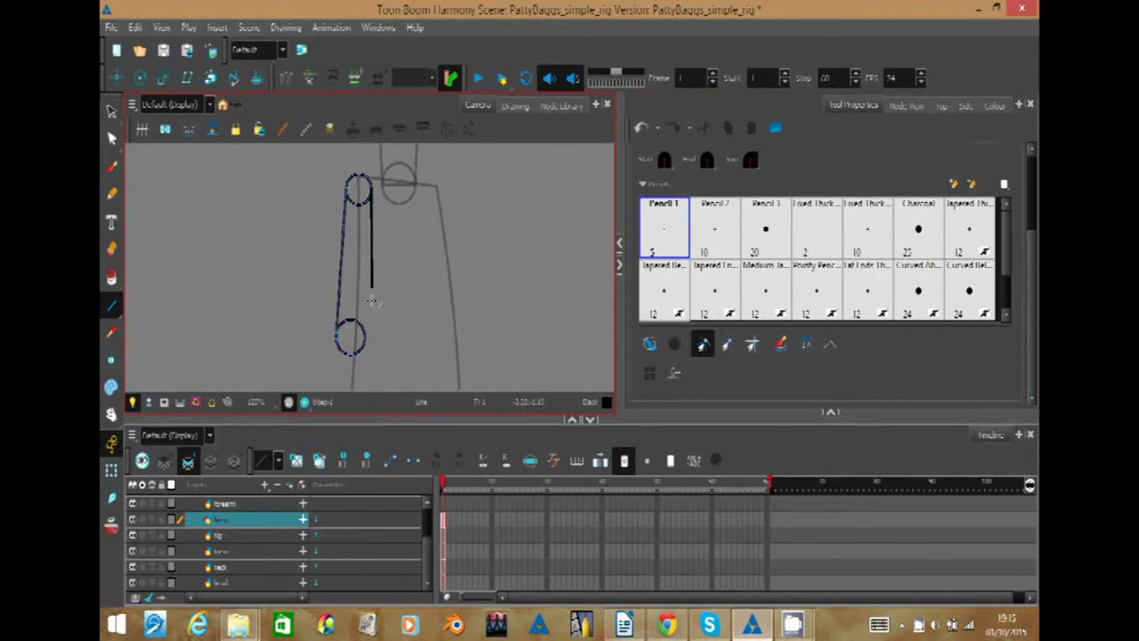
key(alt+s)
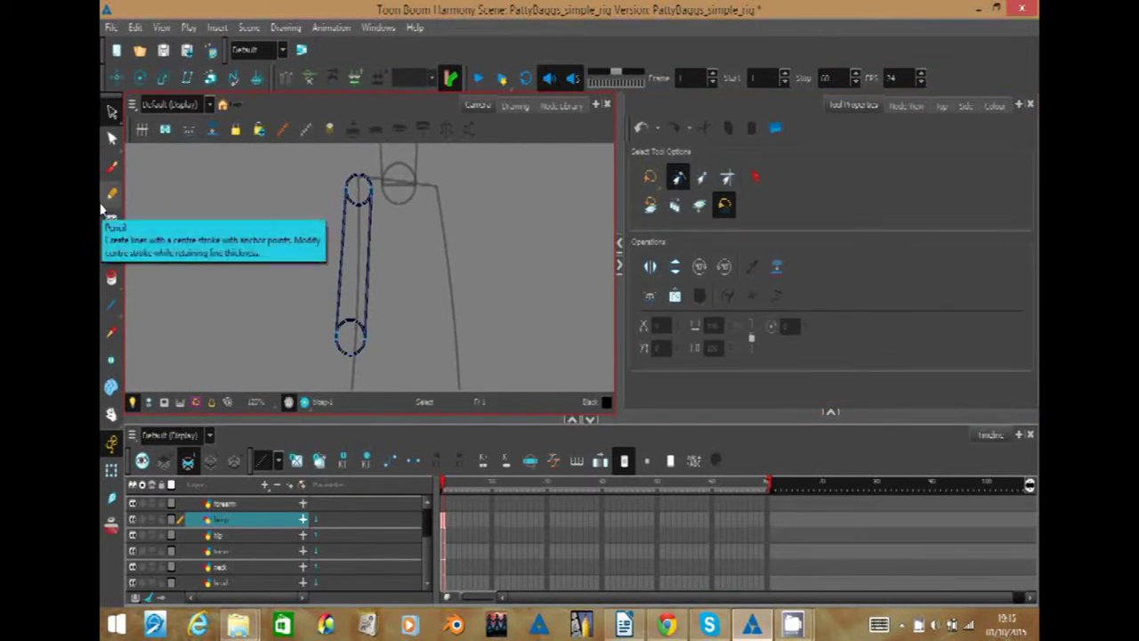
- Copy the elbow circle from the bicep layer and paste it in place on the forearm layer
click(111, 138)
scroll(410, 272, down, 3)
scroll(410, 272, up, 1)
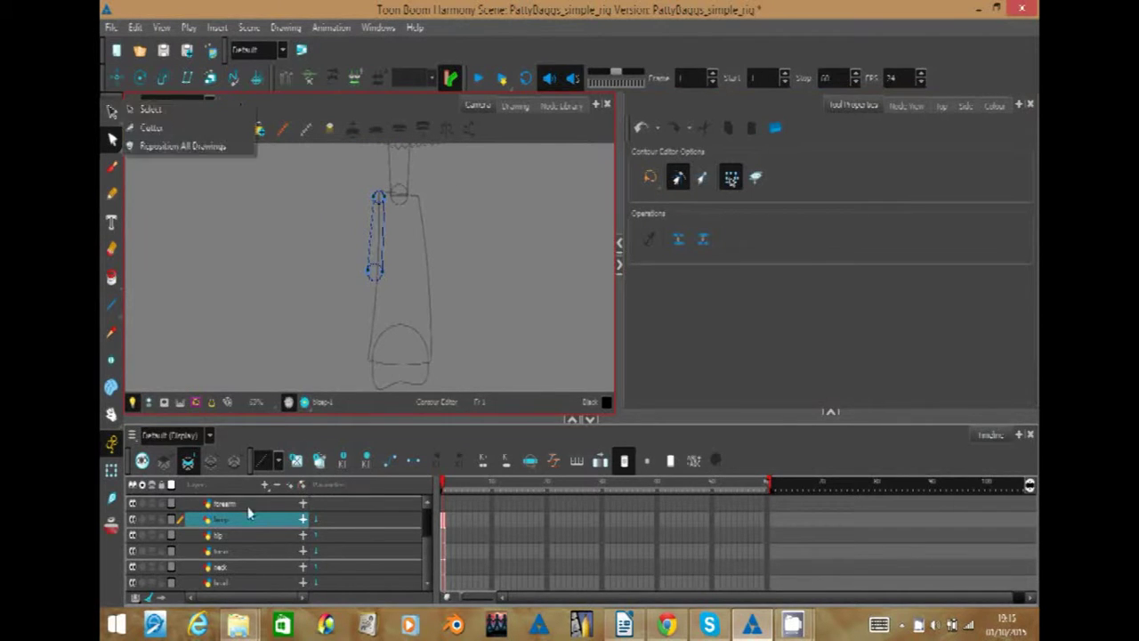
click(423, 267)
key(alt+s)
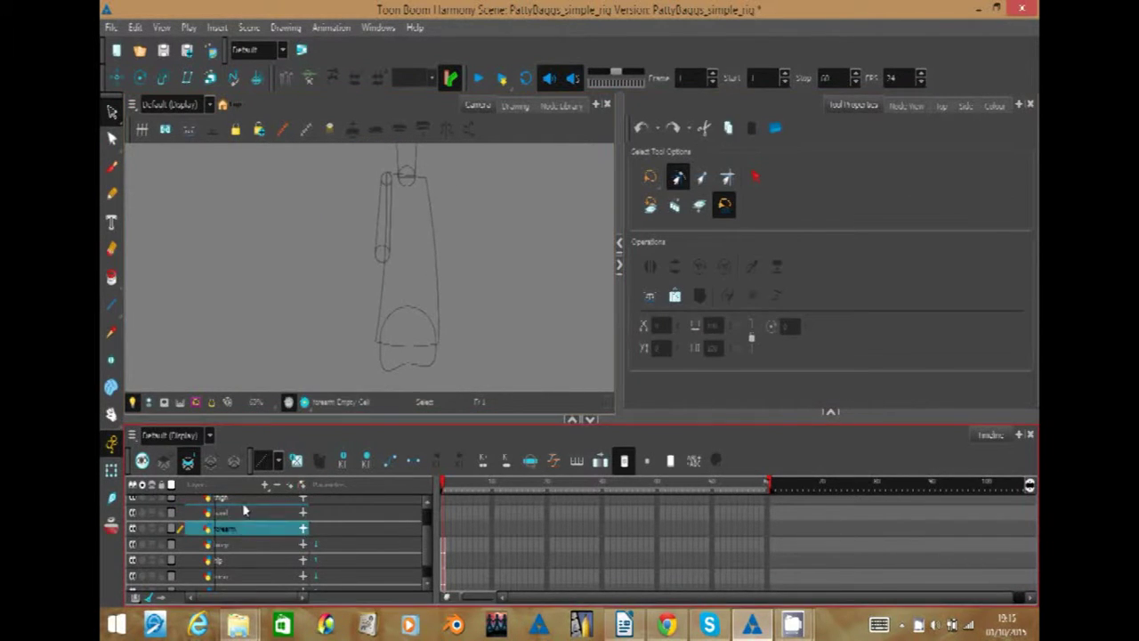
click(389, 255)
click(381, 256)
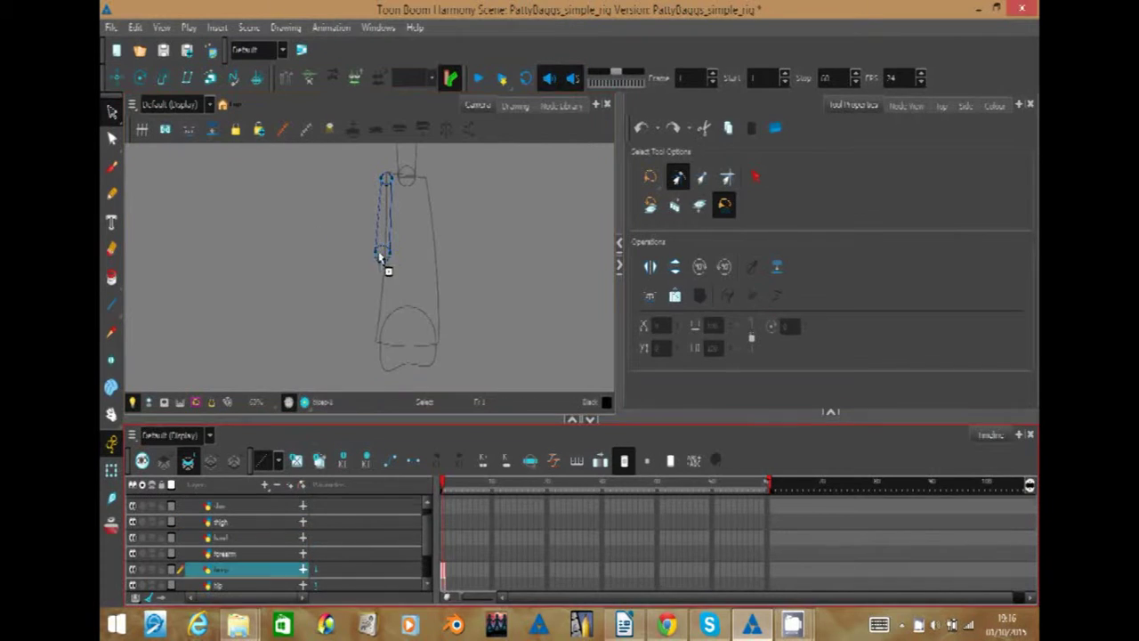
click(394, 323)
scroll(439, 249, up, 2)
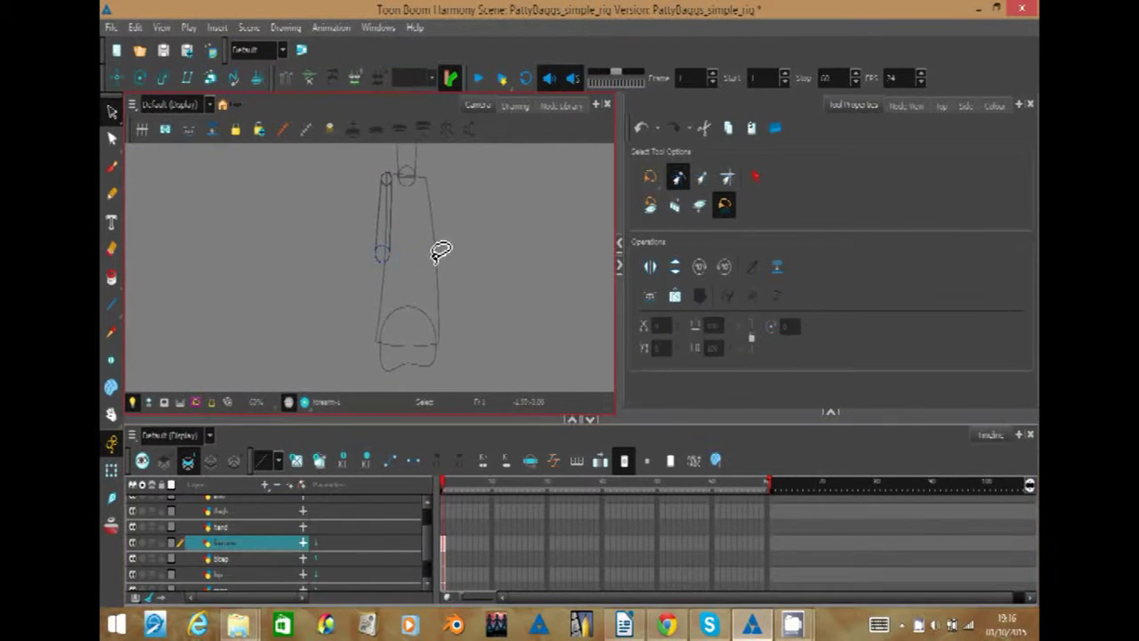
- Add a small wrist circle on the forearm layer and join it to the elbow circle with a straight line on each side
click(369, 260)
scroll(383, 331, down, 2)
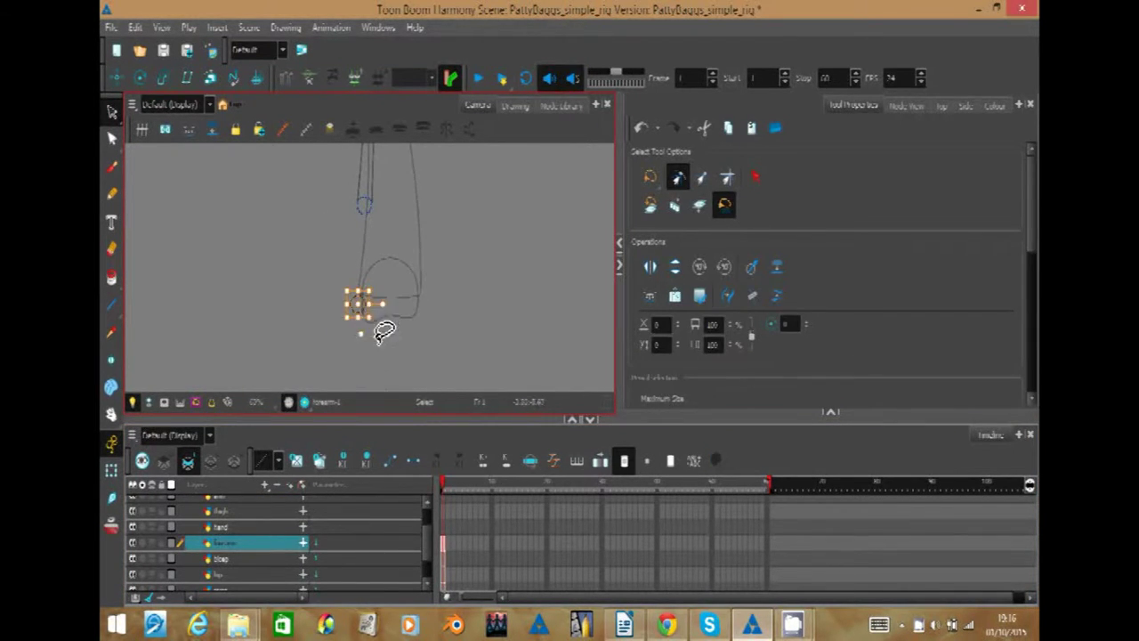
click(368, 312)
key(alt+6)
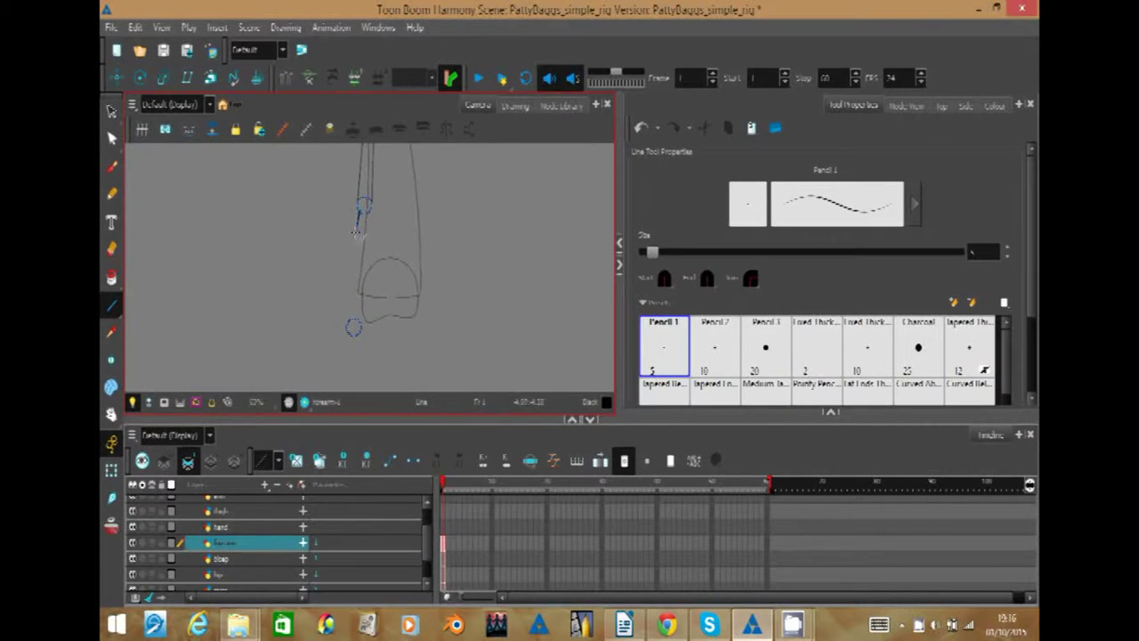
drag(364, 204, 350, 325)
key(alt+s)
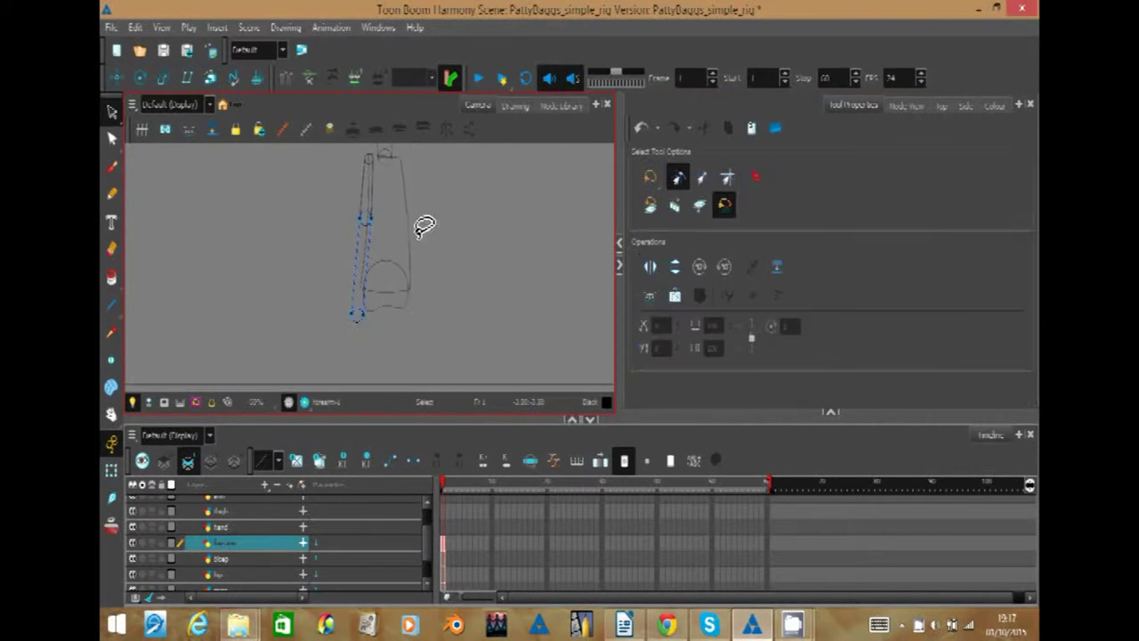
- Adjust the contour points of the forearm and bicep so the parts overlap neatly at the elbow
key(alt+q)
mouse_move(363, 297)
mouse_down()
mouse_move(376, 190)
mouse_move(418, 267)
mouse_up()
key(b)
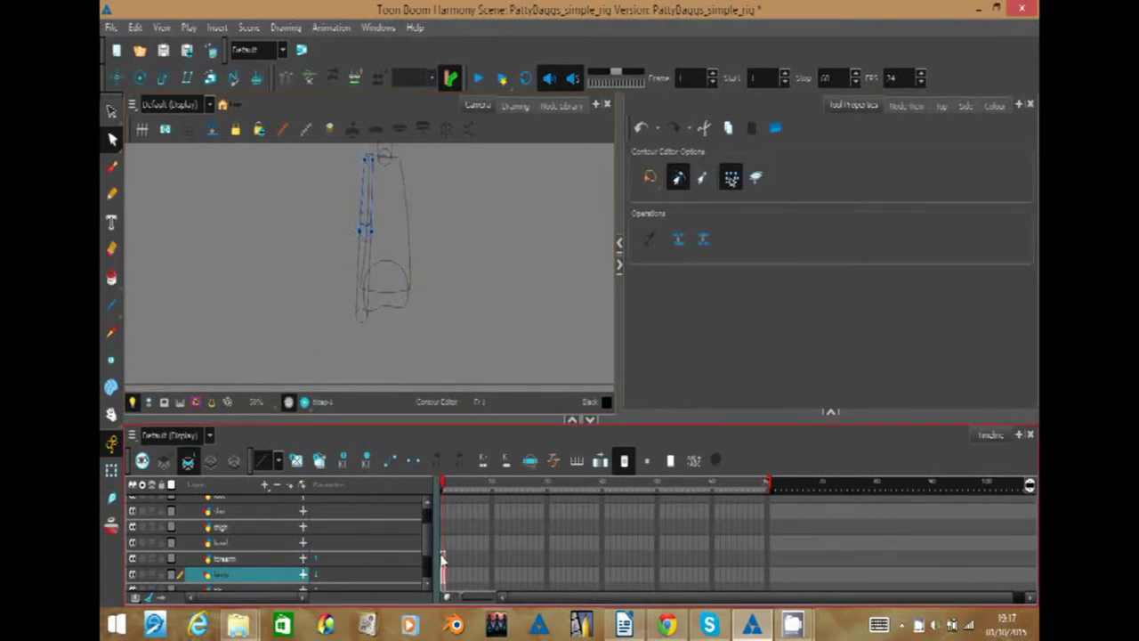
key(b)
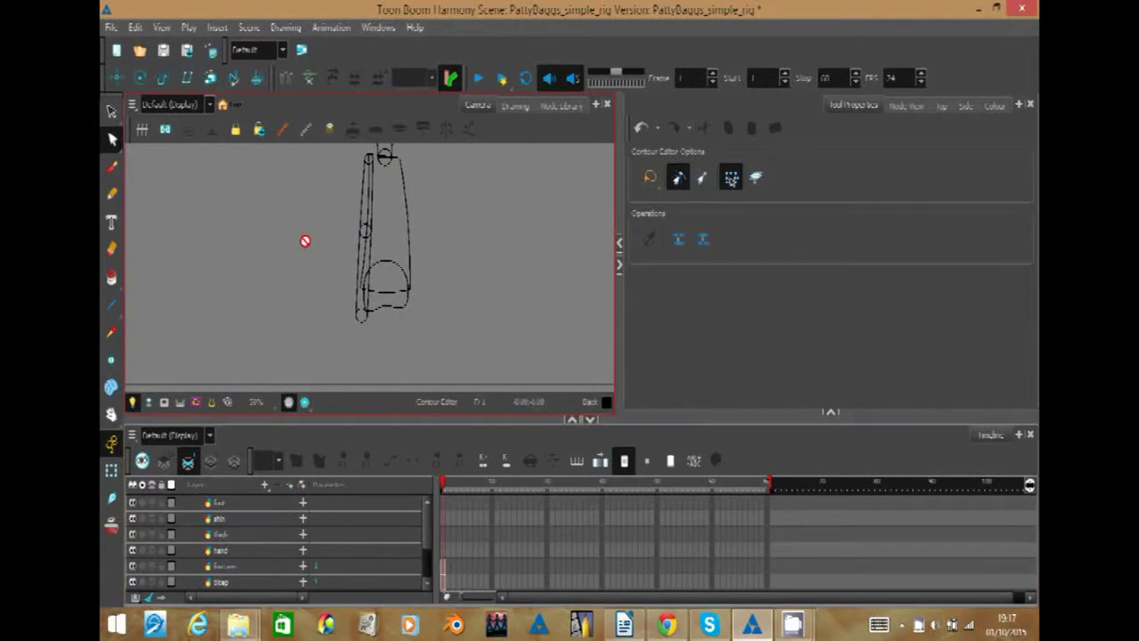
- Refine the lower end of the forearm around the wrist circle by editing its contour
key(alt+s)
key(b)
scroll(300, 234, up, 5)
click(112, 138)
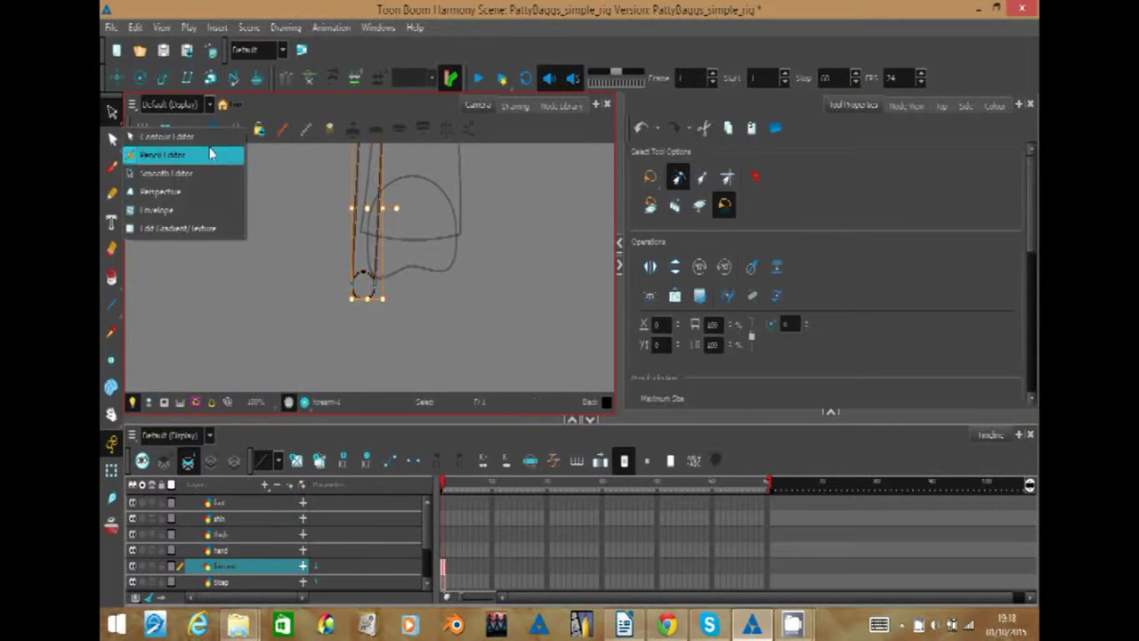
click(178, 152)
scroll(440, 249, up, 1)
- Copy the wrist circle to the hand layer and draw an angular hand outline below it with straight lines, without a thumb
key(alt+s)
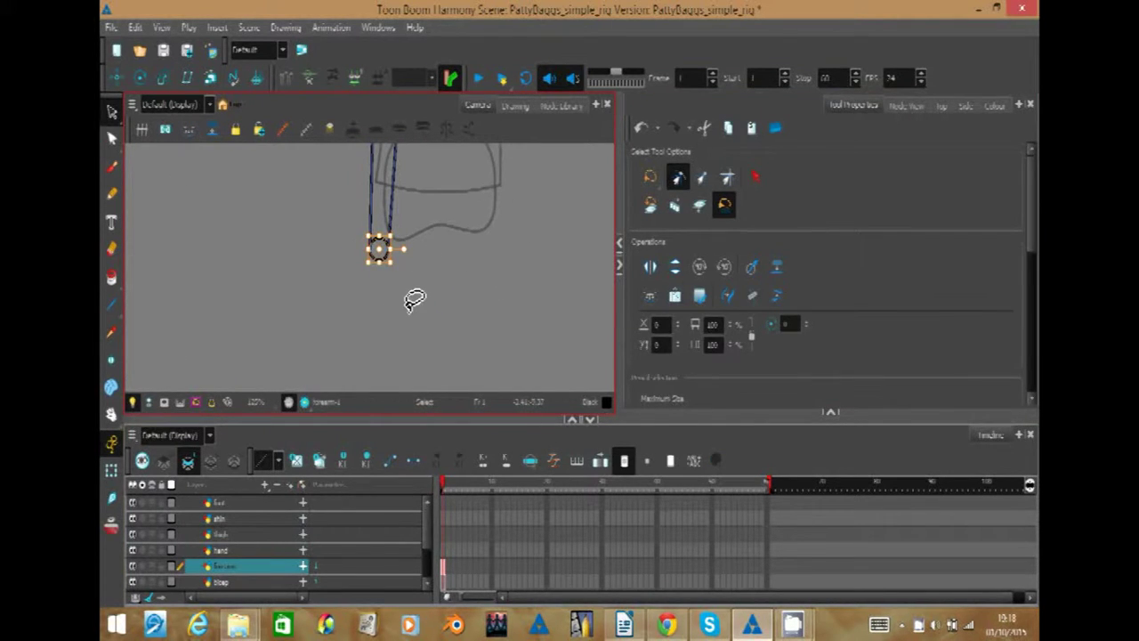
key(b)
click(112, 305)
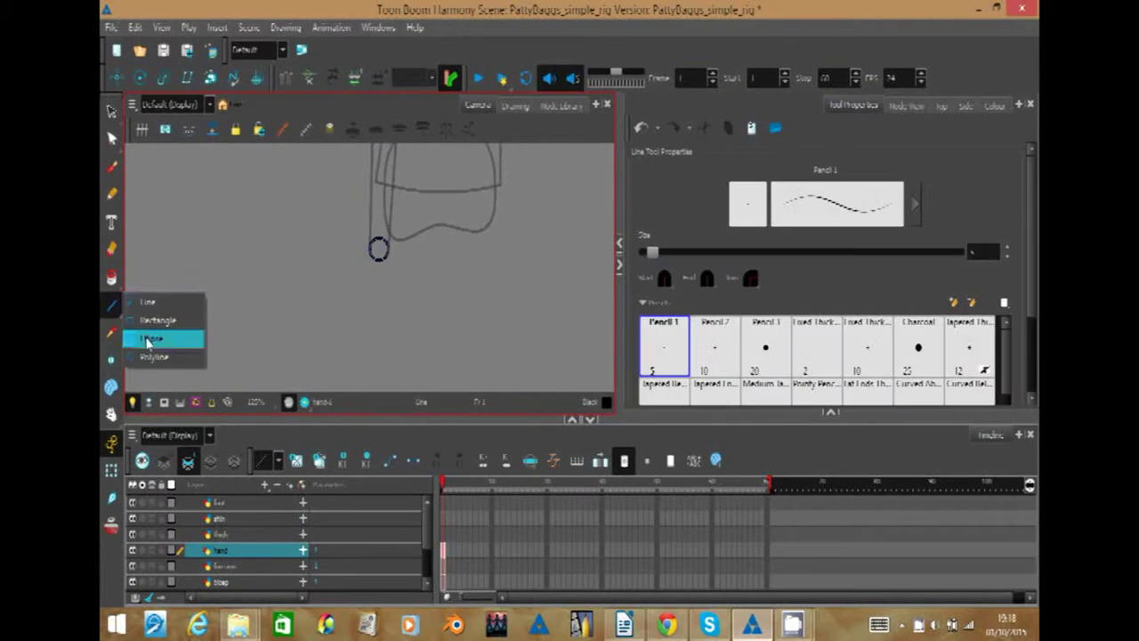
click(151, 301)
drag(366, 255, 363, 274)
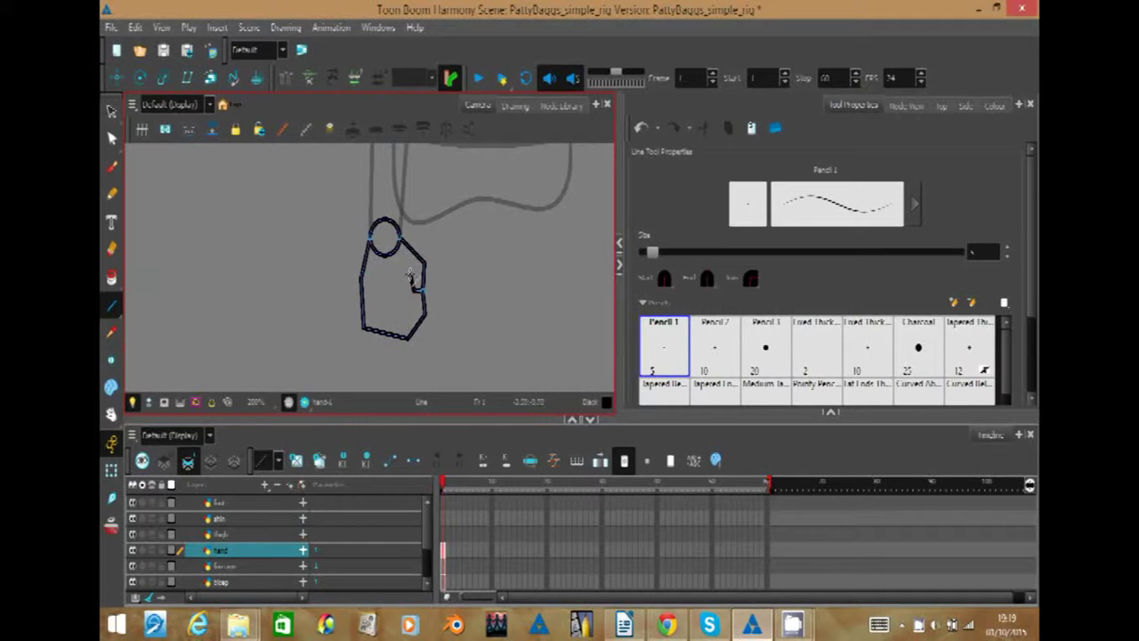
key(ctrl+z)
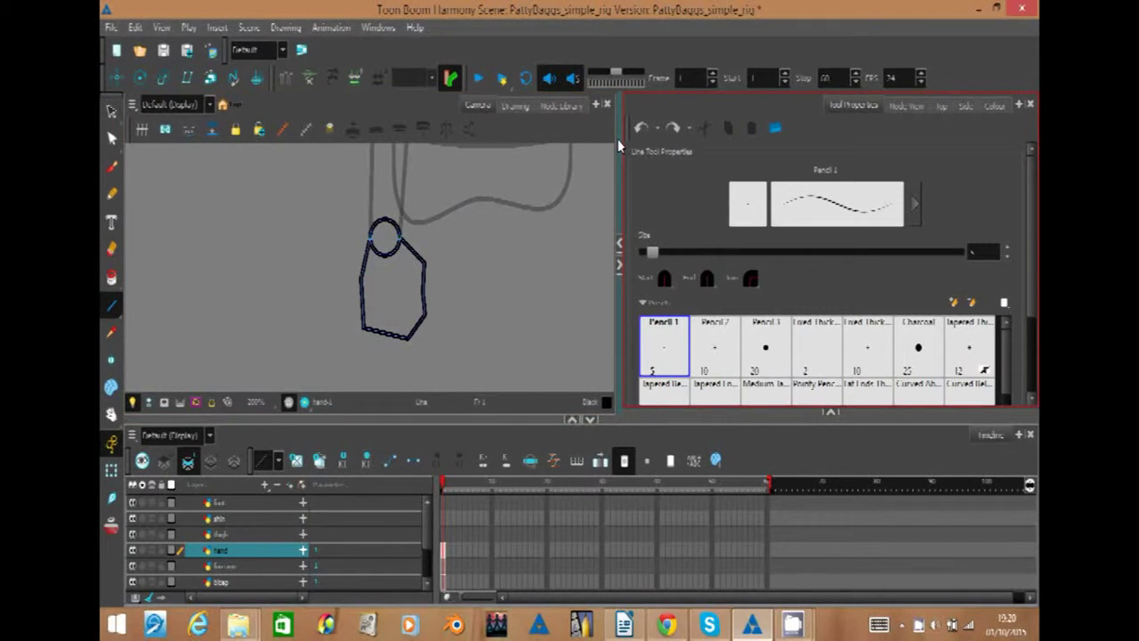
- Draw a hip circle on the thigh layer at the lower corner of the hips and adjust its size and position
key(alt+s)
scroll(341, 252, down, 5)
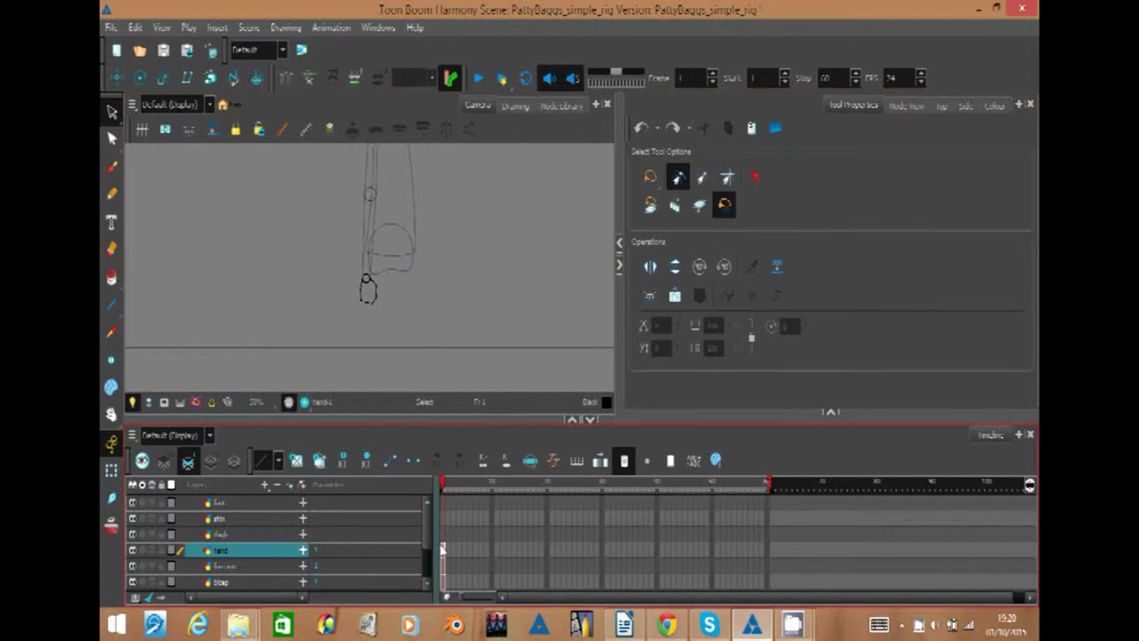
click(446, 535)
click(111, 305)
scroll(383, 267, up, 5)
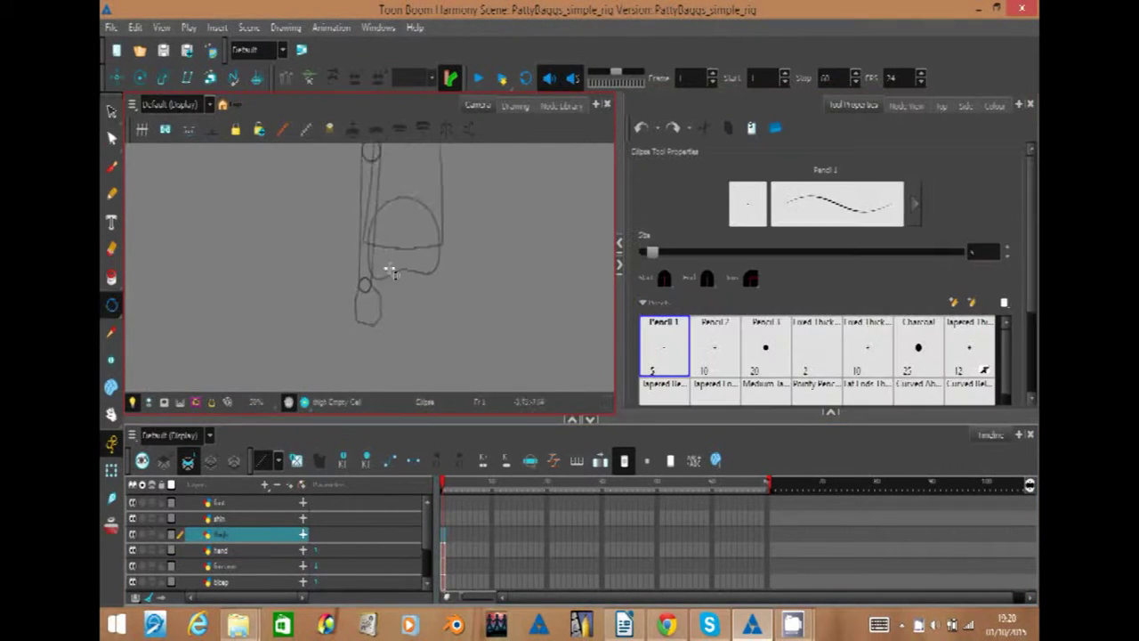
drag(383, 264, 403, 292)
key(alt+s)
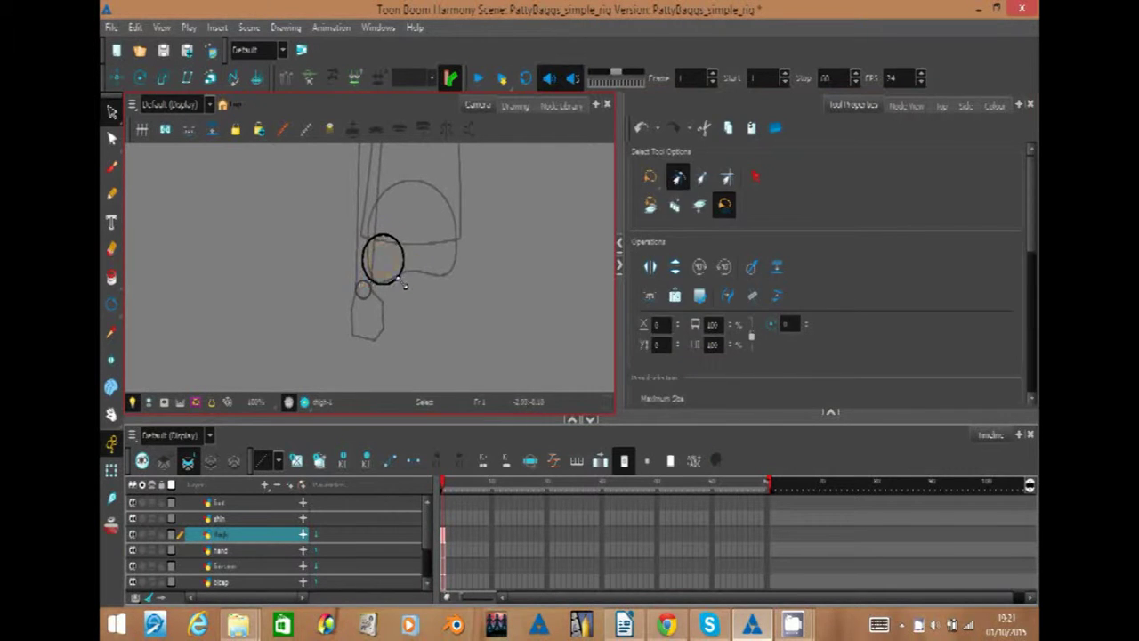
click(404, 283)
click(403, 222)
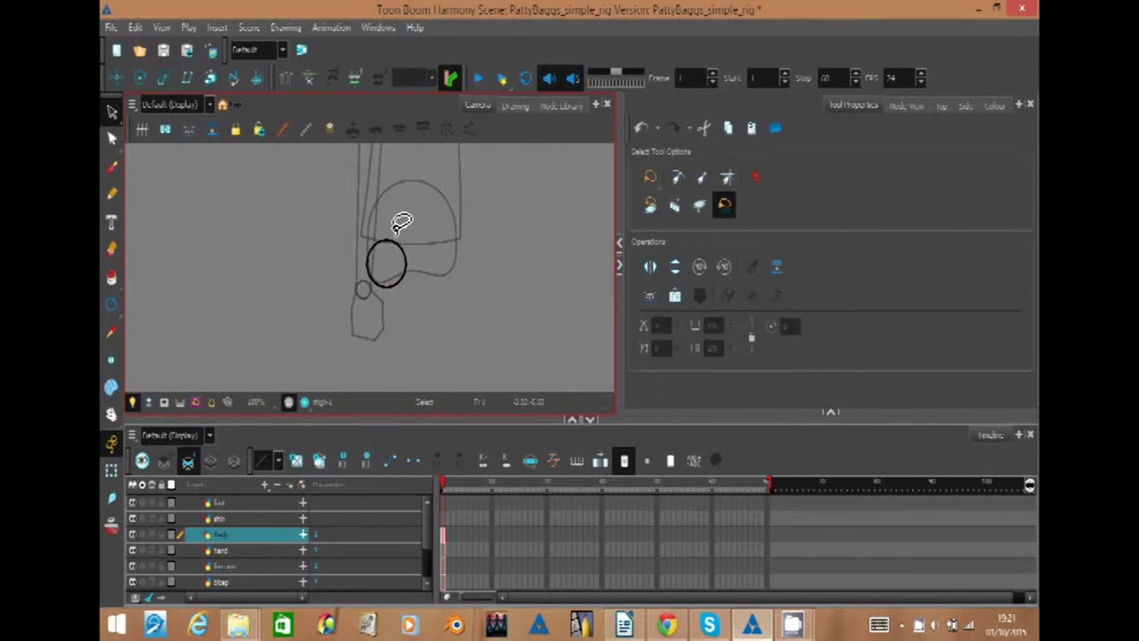
- Draw a knee circle below the hip circle on the thigh layer and join the two with straight lines on each side
click(111, 305)
scroll(340, 266, down, 5)
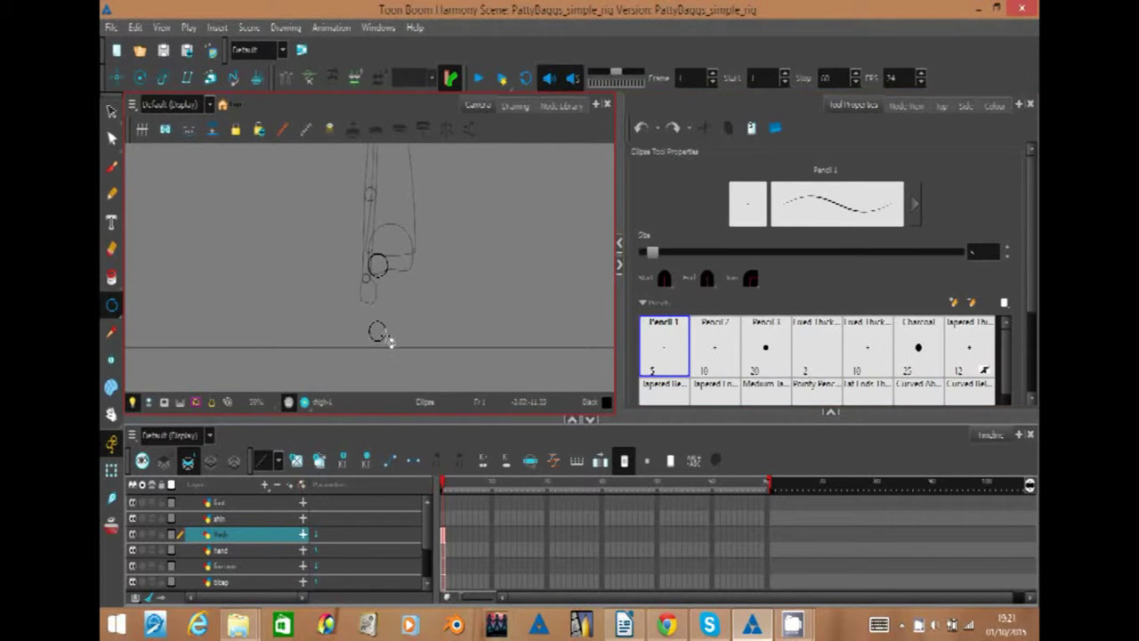
key(alt+4)
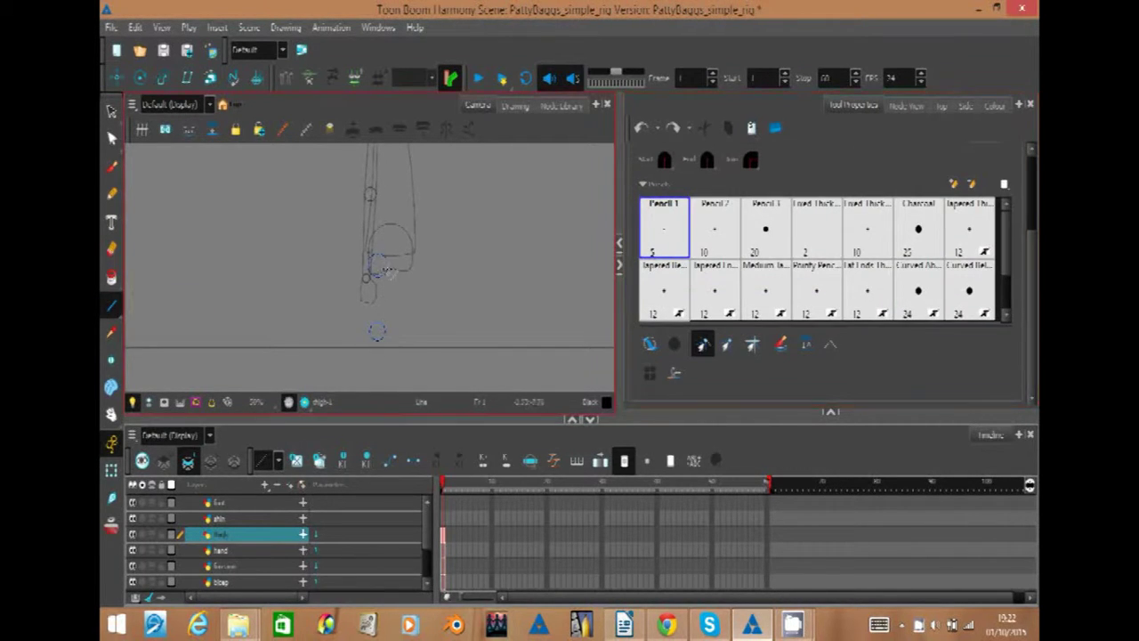
scroll(370, 313, up, 5)
- Adjust the knee end of the thigh with the Contour Editor, fitting the knee circle to the thigh's side lines
key(alt+q)
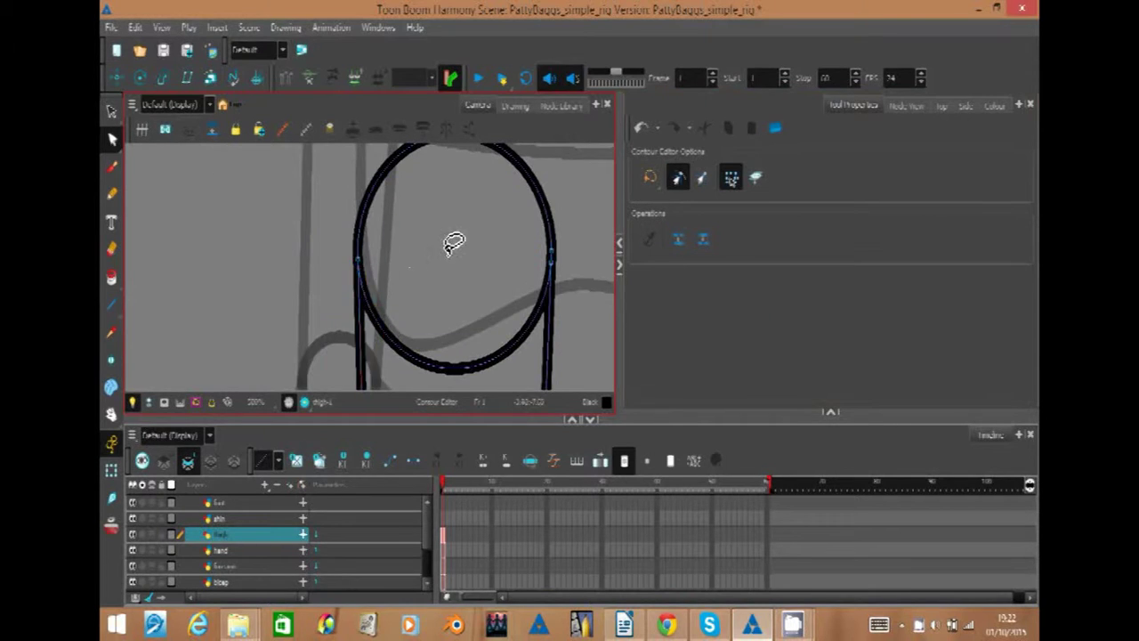
scroll(474, 347, down, 4)
drag(474, 347, 394, 266)
scroll(424, 242, down, 3)
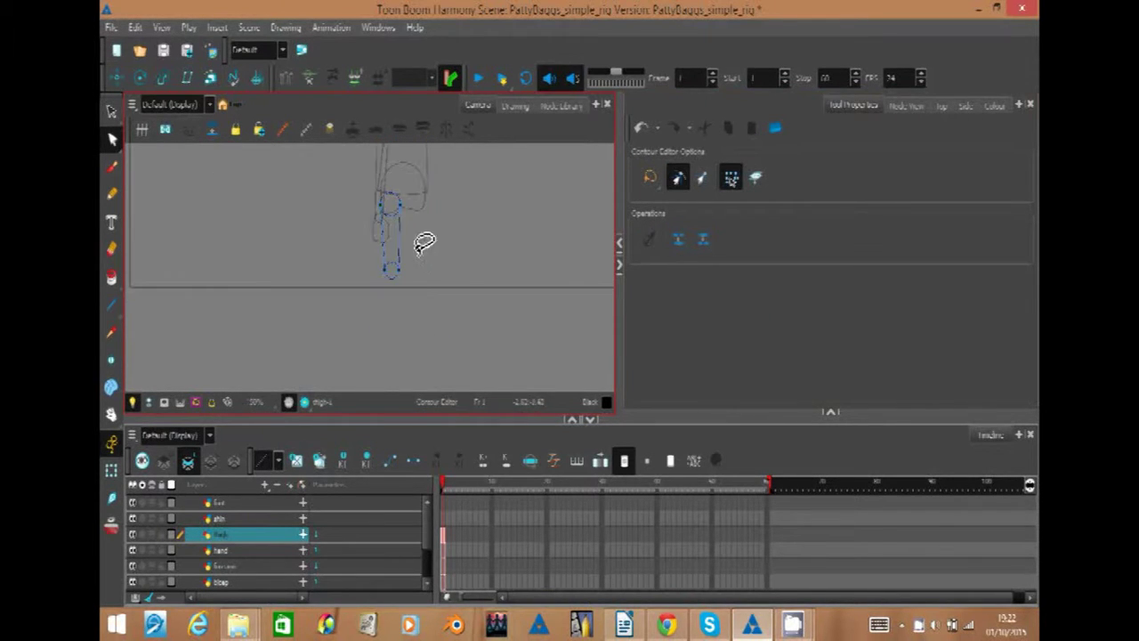
scroll(439, 255, up, 3)
scroll(427, 249, down, 5)
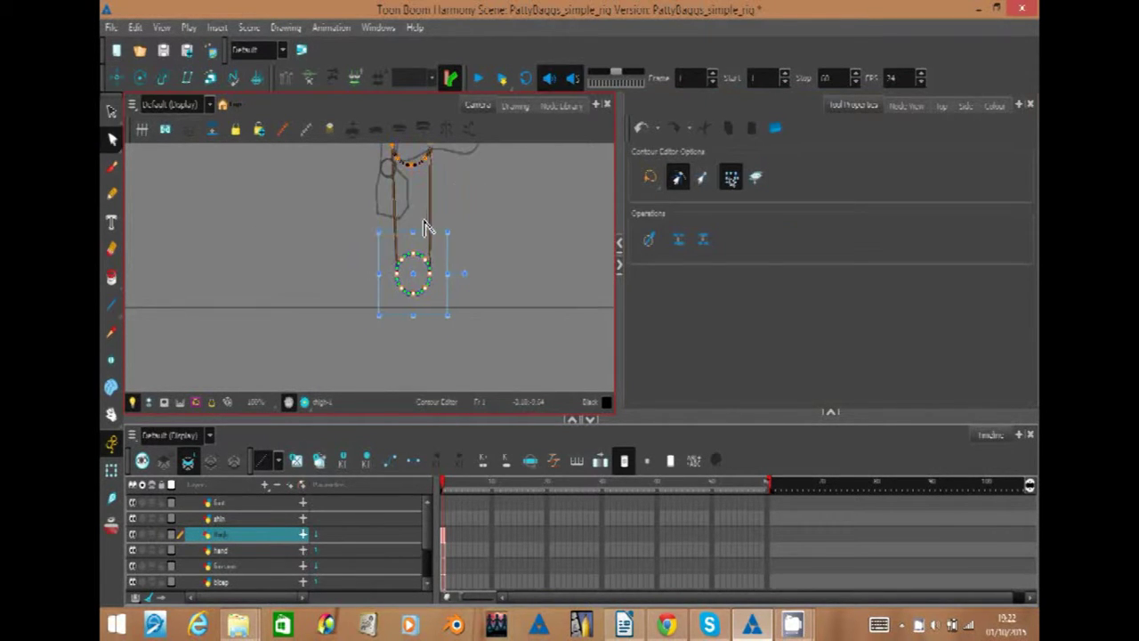
key(alt+s)
scroll(436, 263, up, 3)
click(394, 267)
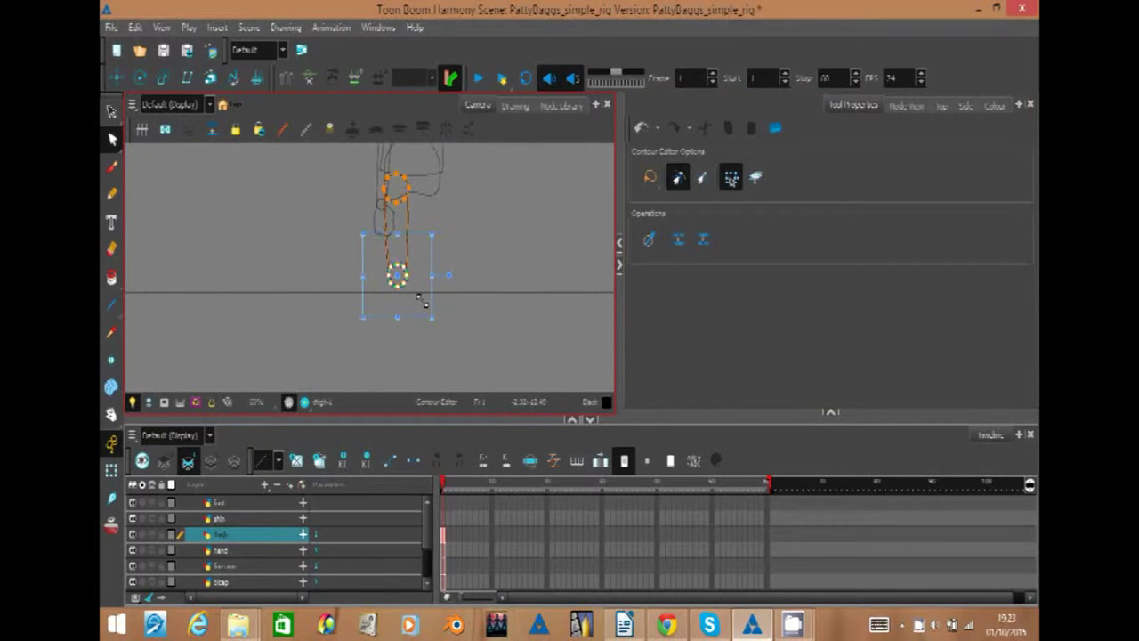
click(402, 178)
click(409, 273)
click(425, 310)
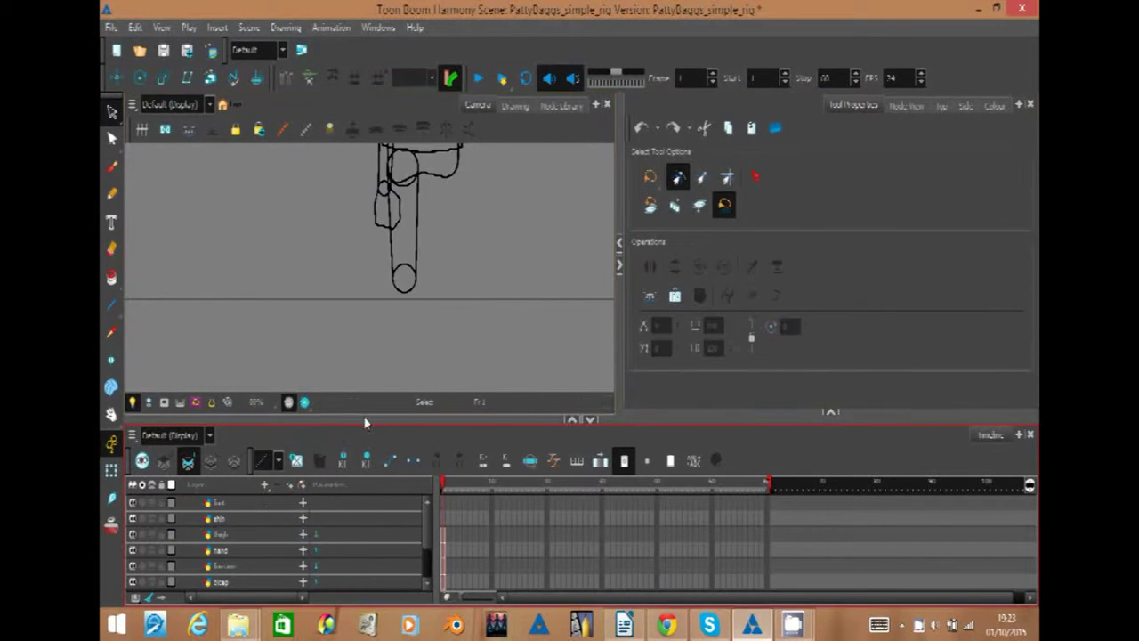
- Copy the knee circle to the shin layer and draw a smaller ankle circle below it
click(399, 247)
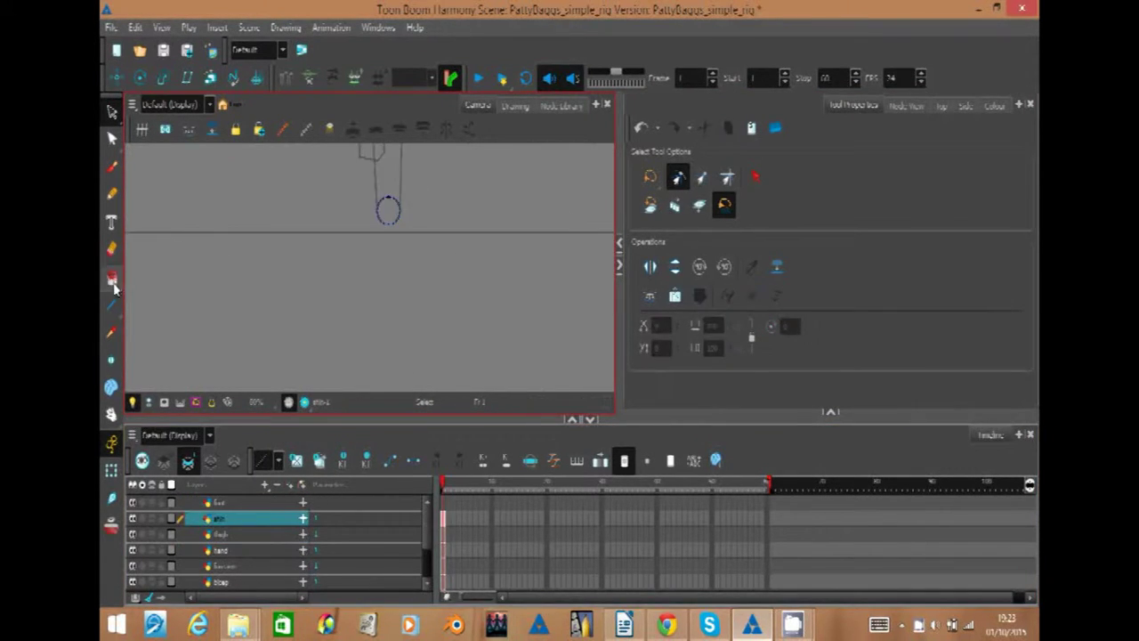
drag(112, 304, 143, 340)
drag(383, 312, 396, 328)
drag(111, 110, 142, 122)
click(395, 318)
- Join the knee and ankle circles on the shin layer with a straight line on each side
click(372, 225)
key(alt+backslash)
drag(386, 320, 403, 216)
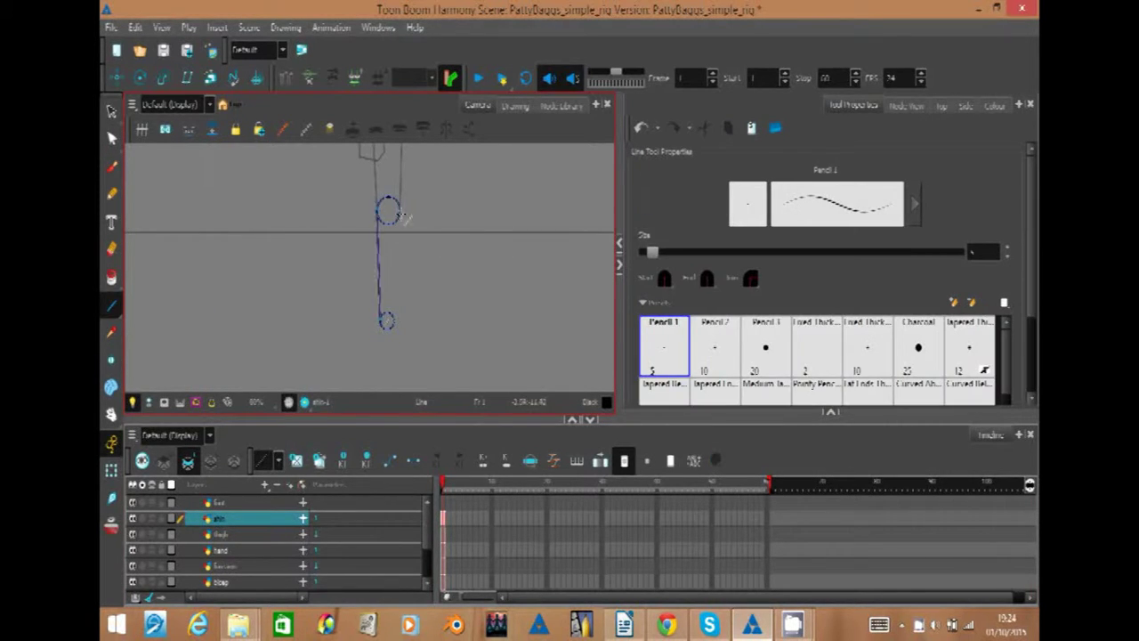
- Copy the ankle circle from the shin layer to the foot layer and move it slightly down
click(111, 111)
click(398, 264)
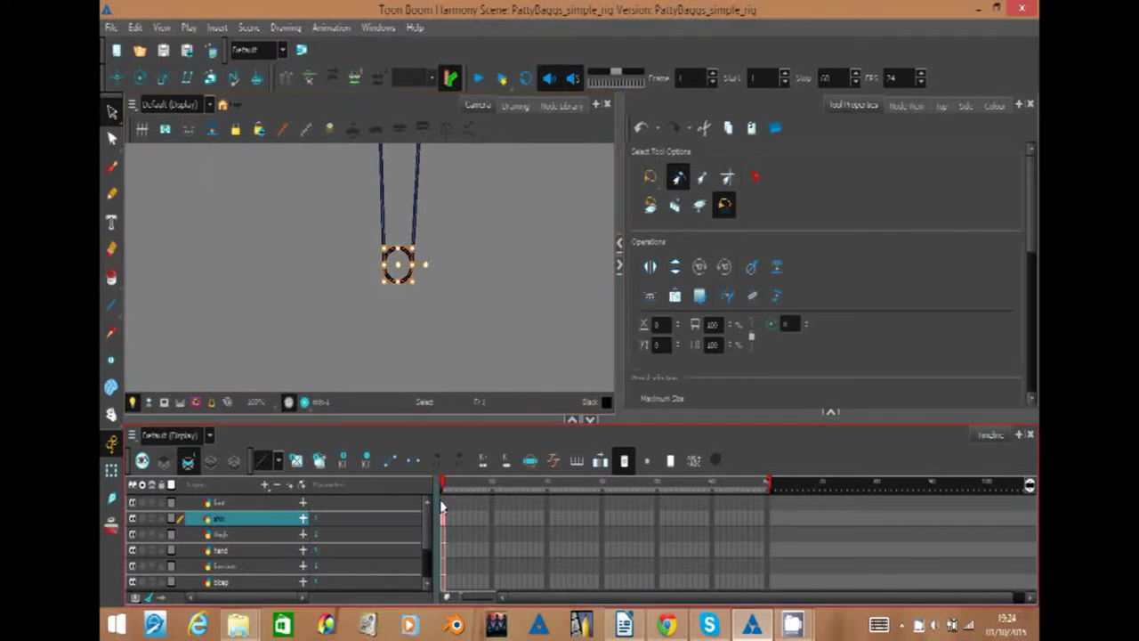
click(415, 272)
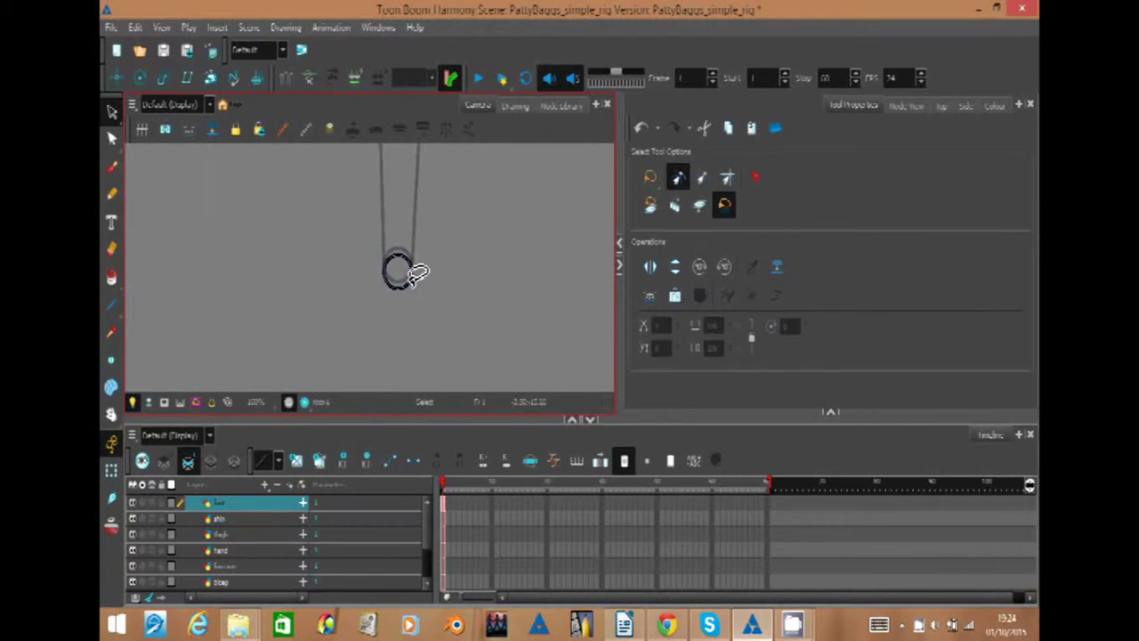
- Draw the side-view foot outline from the ankle circle with straight lines, undoing the misplaced heel and sole lines
drag(111, 305, 142, 309)
drag(388, 277, 376, 322)
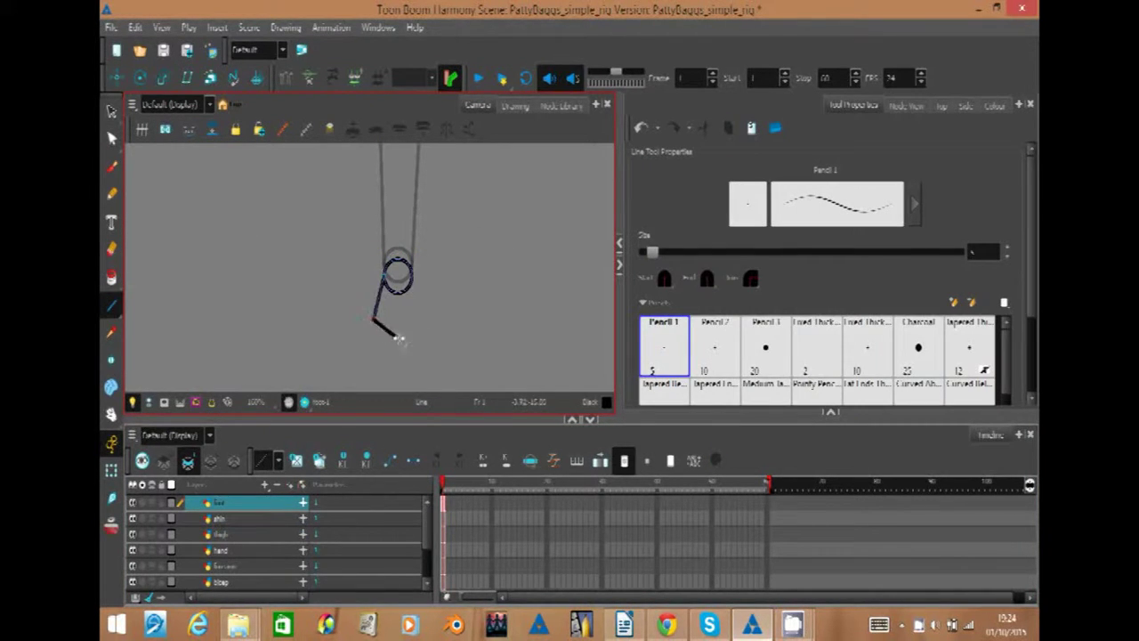
key(ctrl+z)
key(ctrl+z)
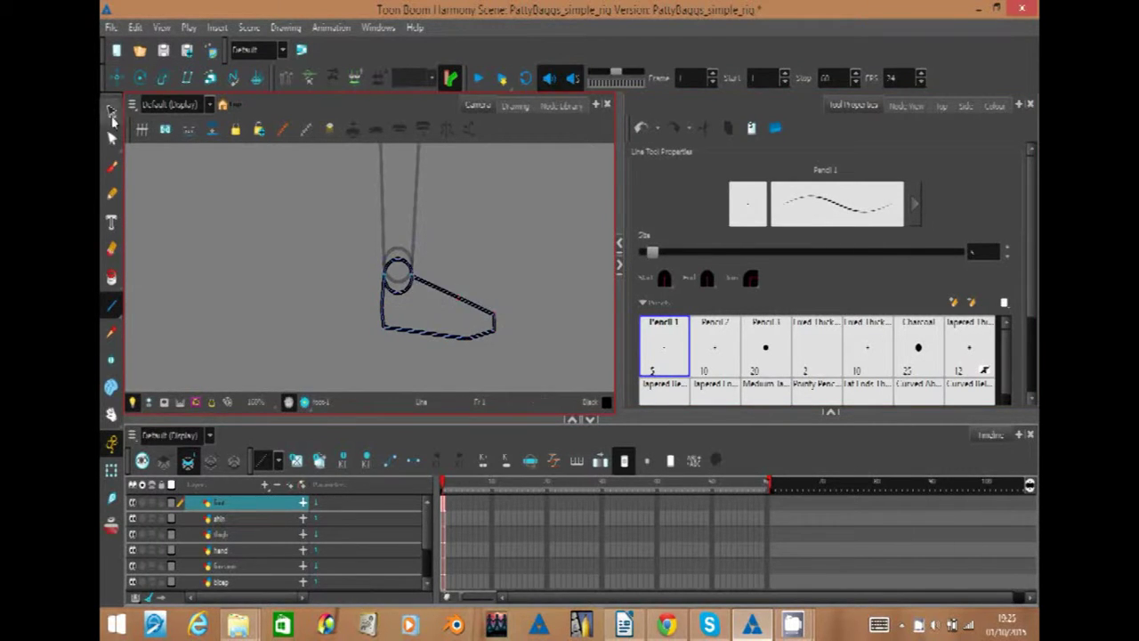
- Reshape the foot outline with the Contour Editor, curving the instep inward between the ankle and the toe
drag(113, 120, 152, 154)
click(443, 307)
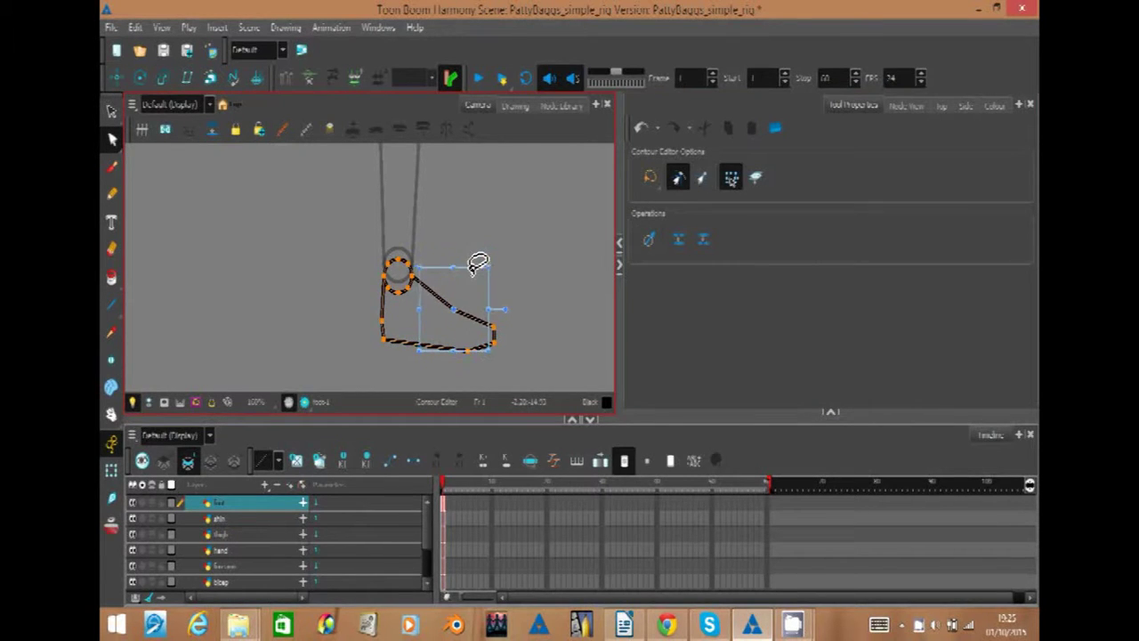
scroll(478, 258, down, 3)
click(442, 283)
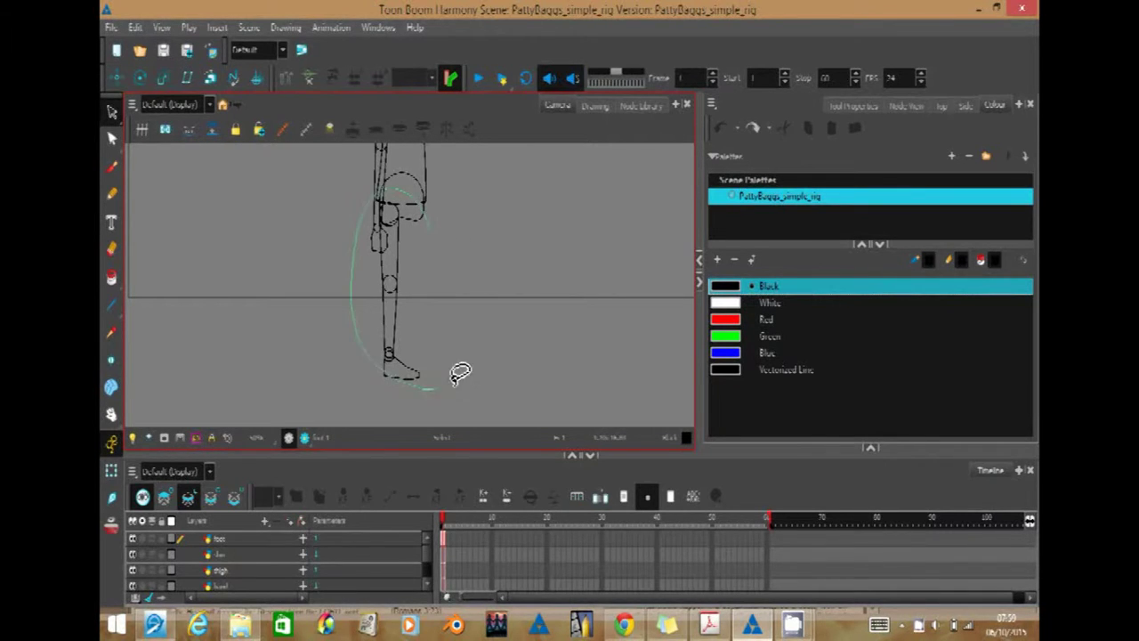
- Add the text note "time to duplicate some parts" beside the leg
drag(460, 372, 421, 223)
click(112, 223)
click(519, 229)
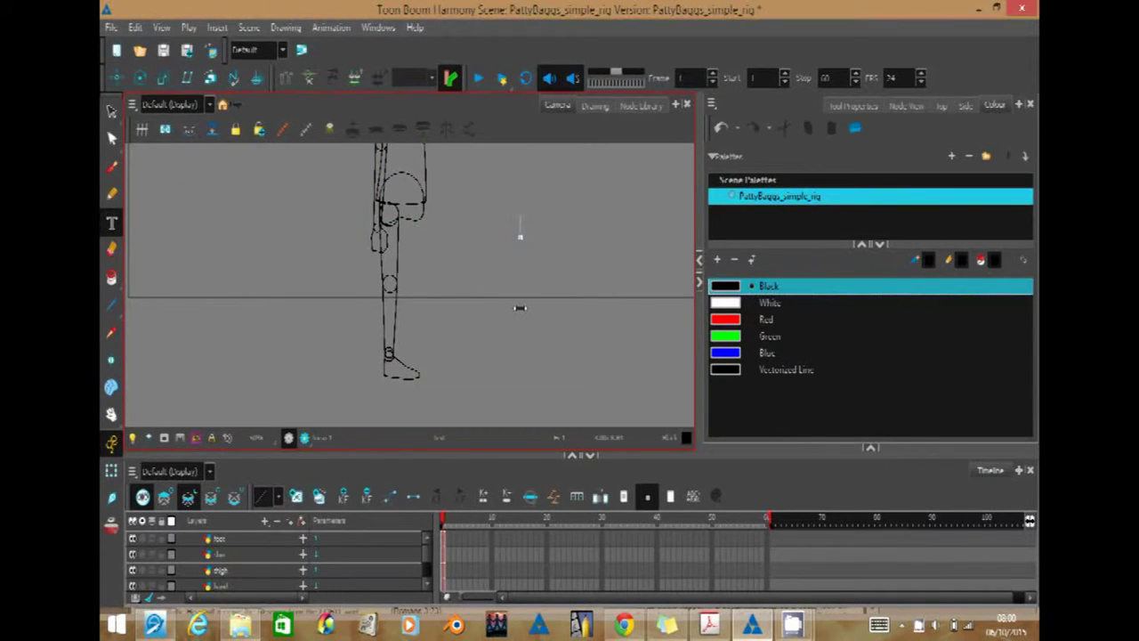
text(time to duplicate some parts)
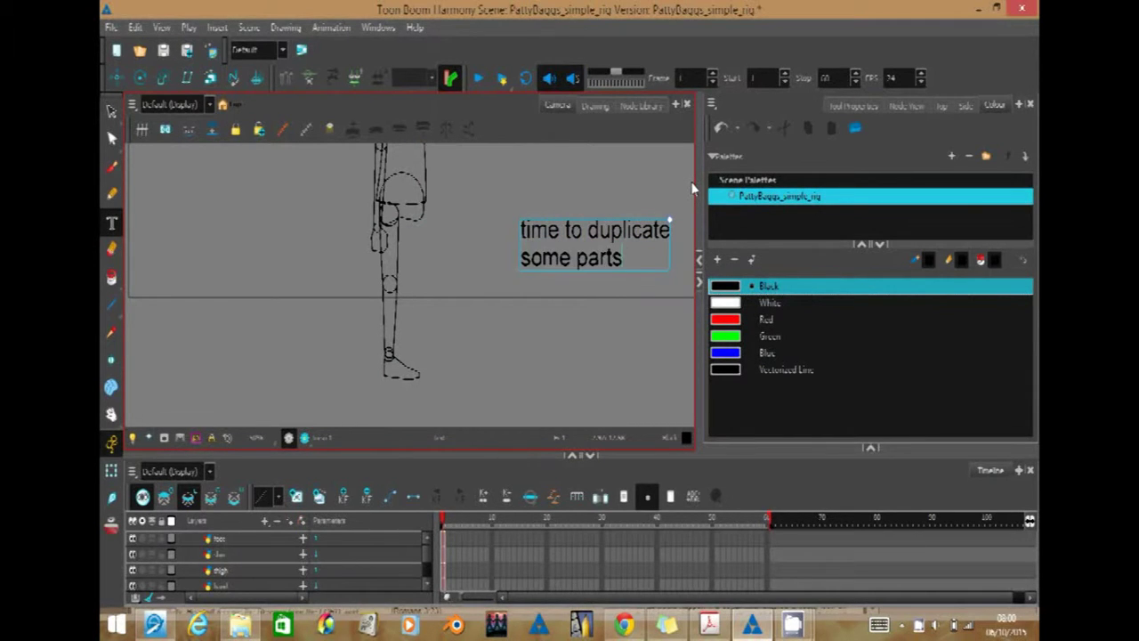
- Move the note to the arm side of the figure and brush two arrows from it to the arm and the leg
key(alt+s)
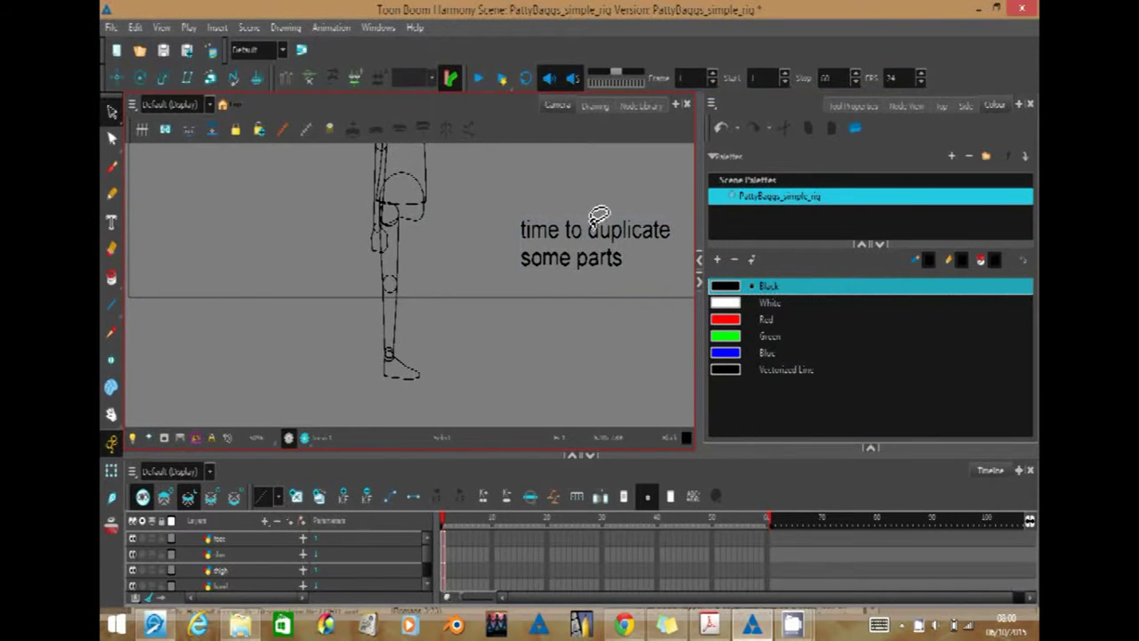
click(578, 240)
drag(578, 240, 227, 218)
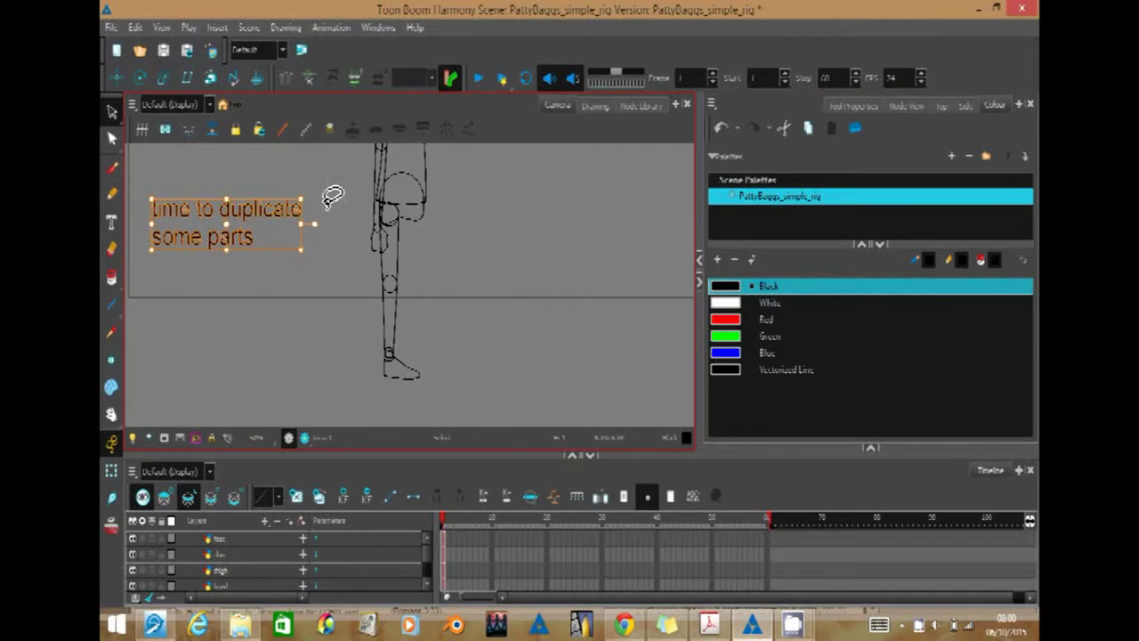
key(alt+b)
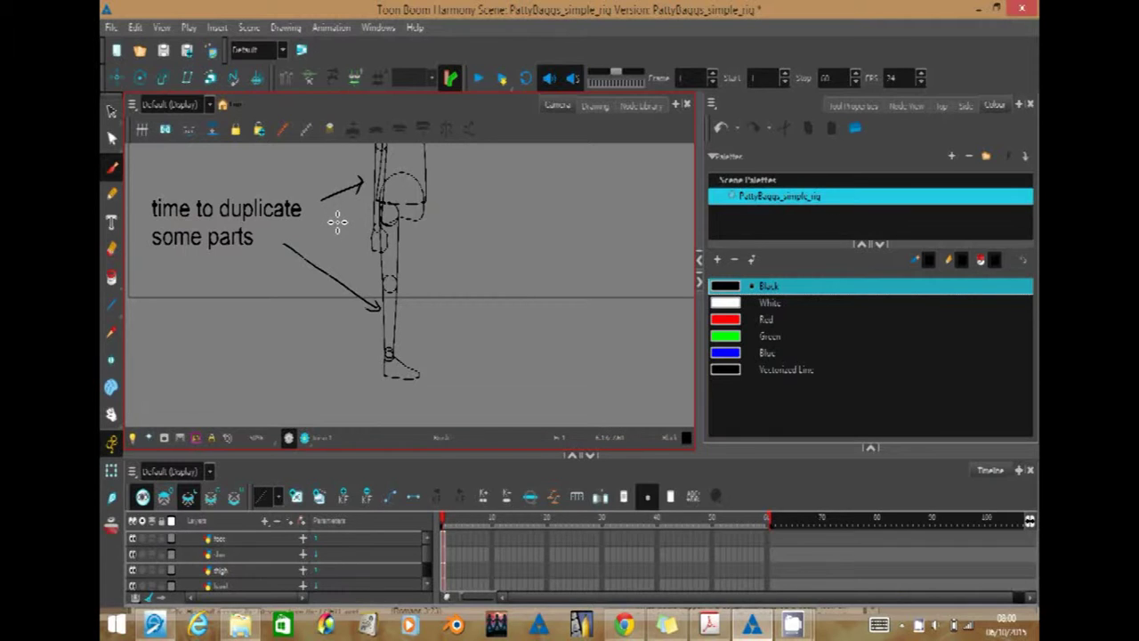
click(111, 112)
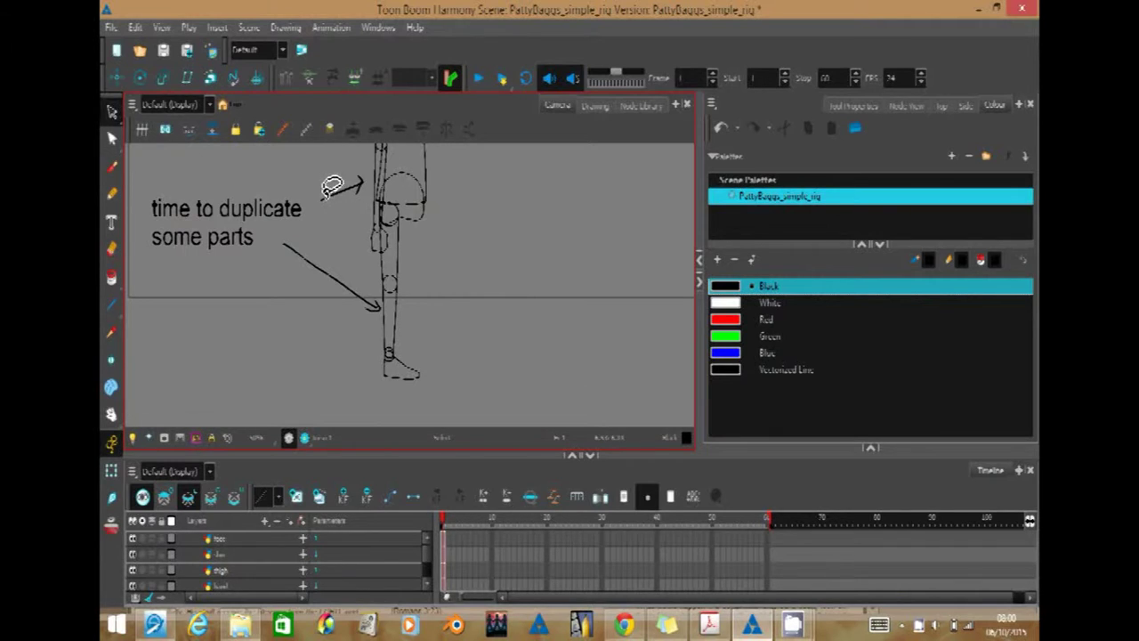
- Delete the "time to duplicate some parts" note together with both arrows and their leftover arrowheads
drag(341, 304, 143, 169)
key(Delete)
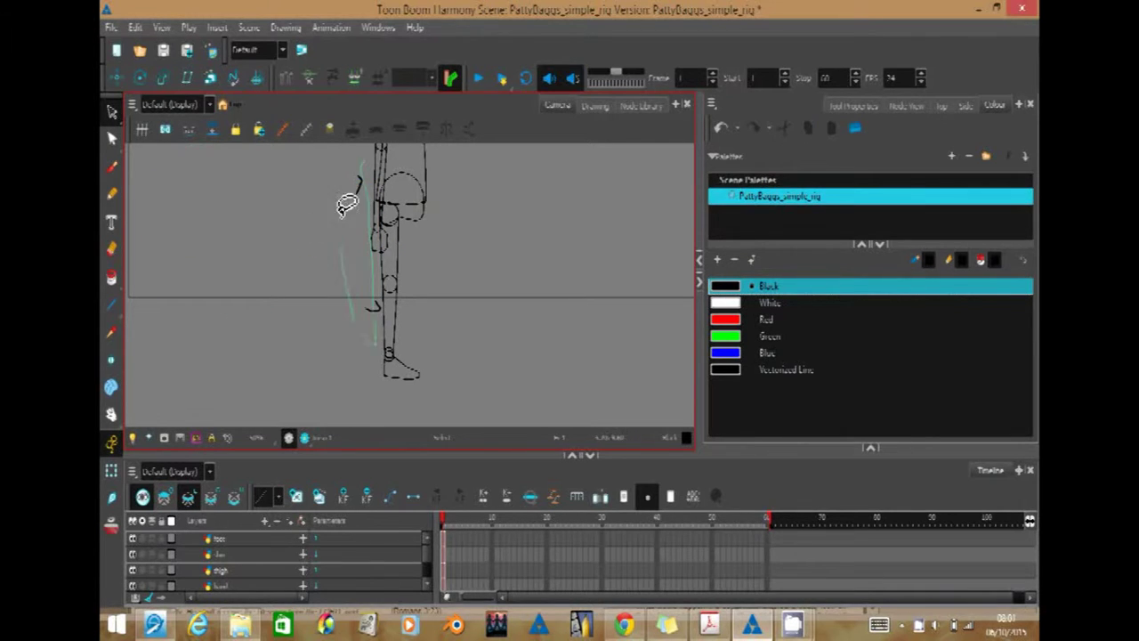
drag(347, 205, 347, 241)
key(Delete)
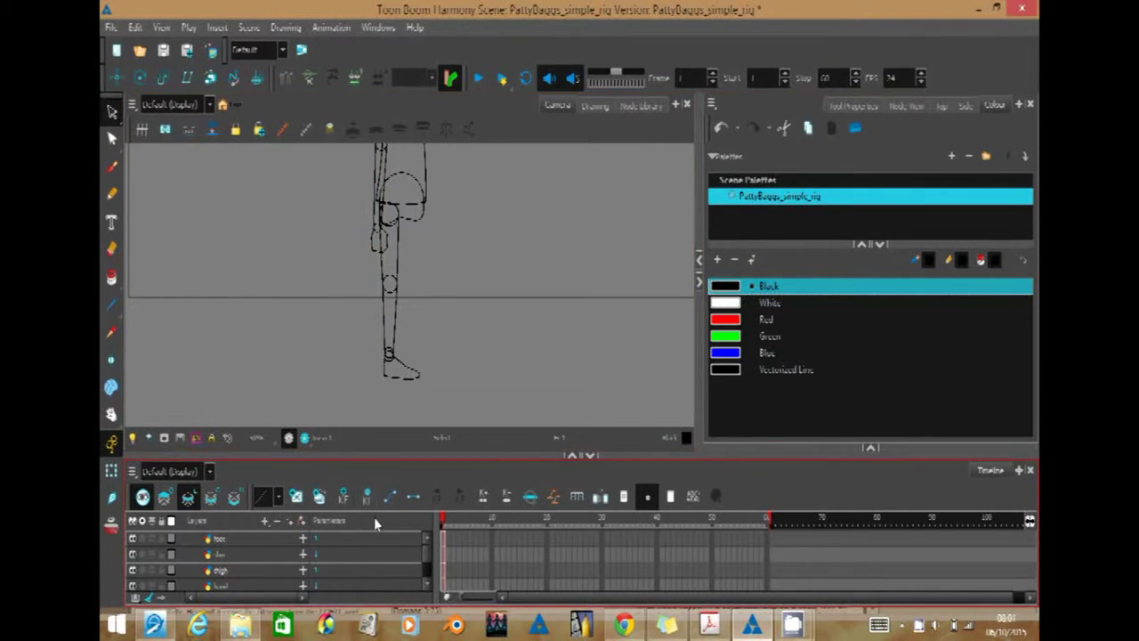
- Duplicate the foot, shin and thigh layers and move the three copies above the original foot layer
drag(421, 455, 422, 375)
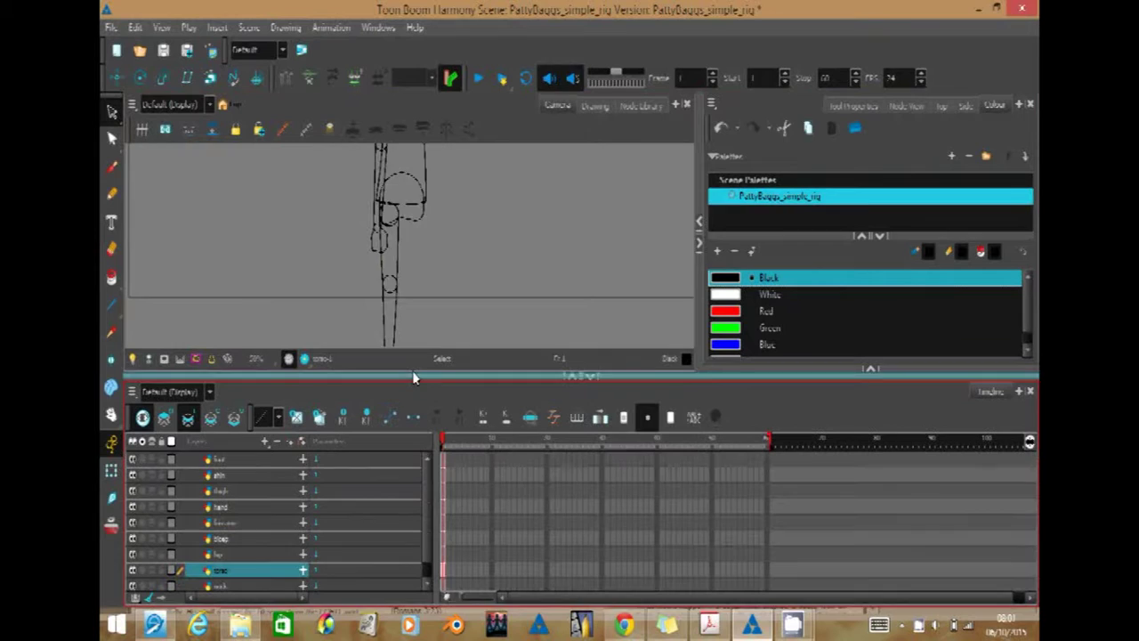
click(236, 459)
ctrl+click(245, 476)
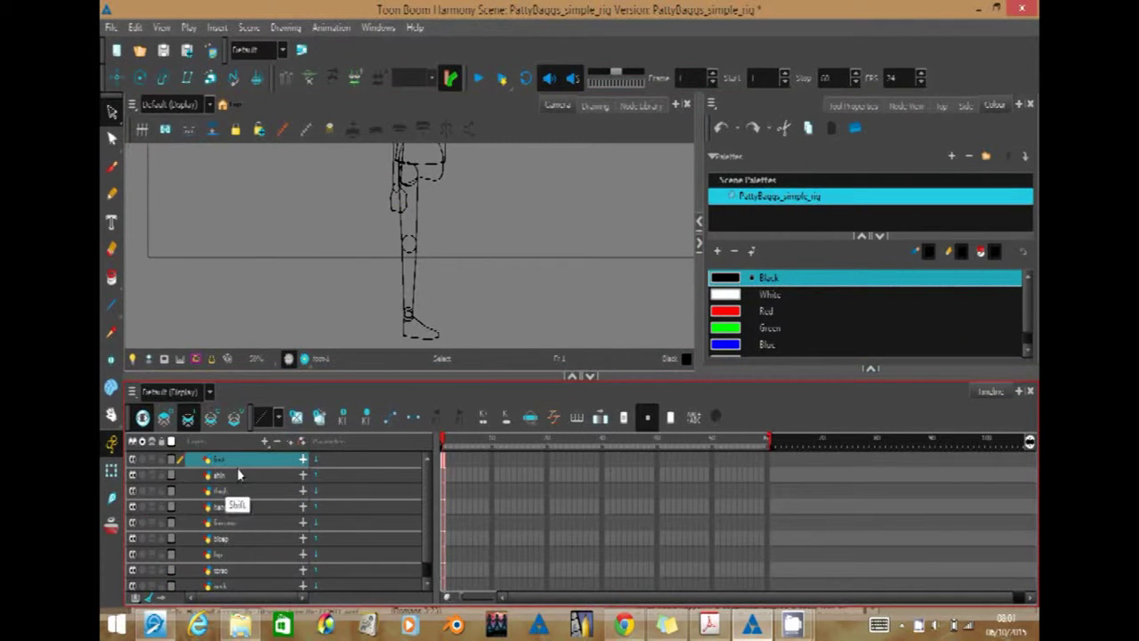
ctrl+click(236, 490)
right_click(236, 470)
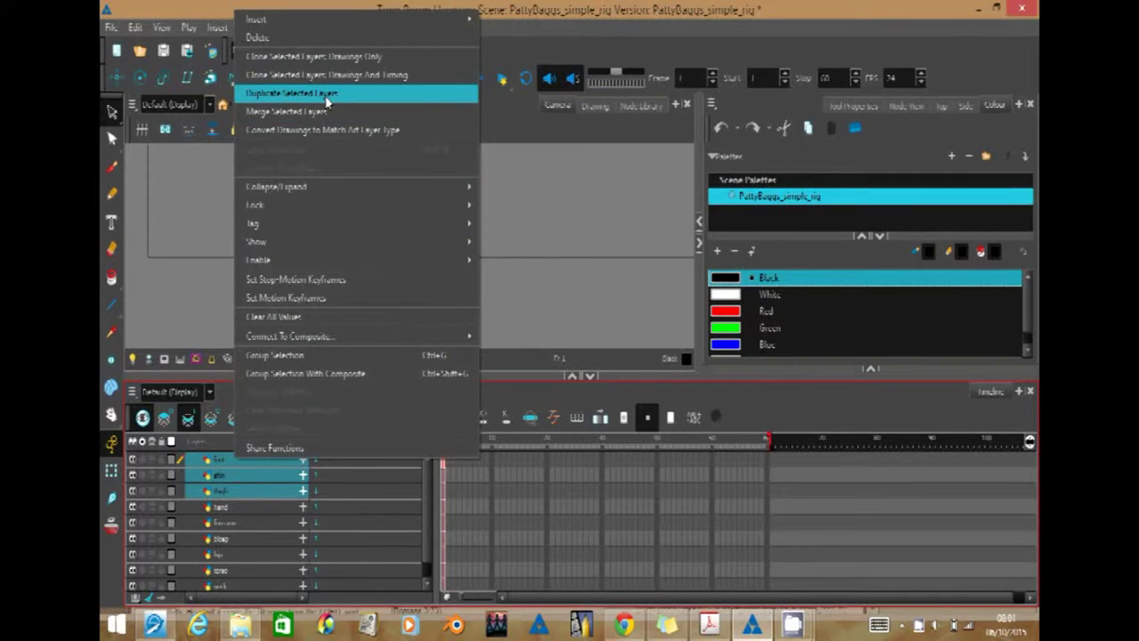
click(328, 93)
click(246, 489)
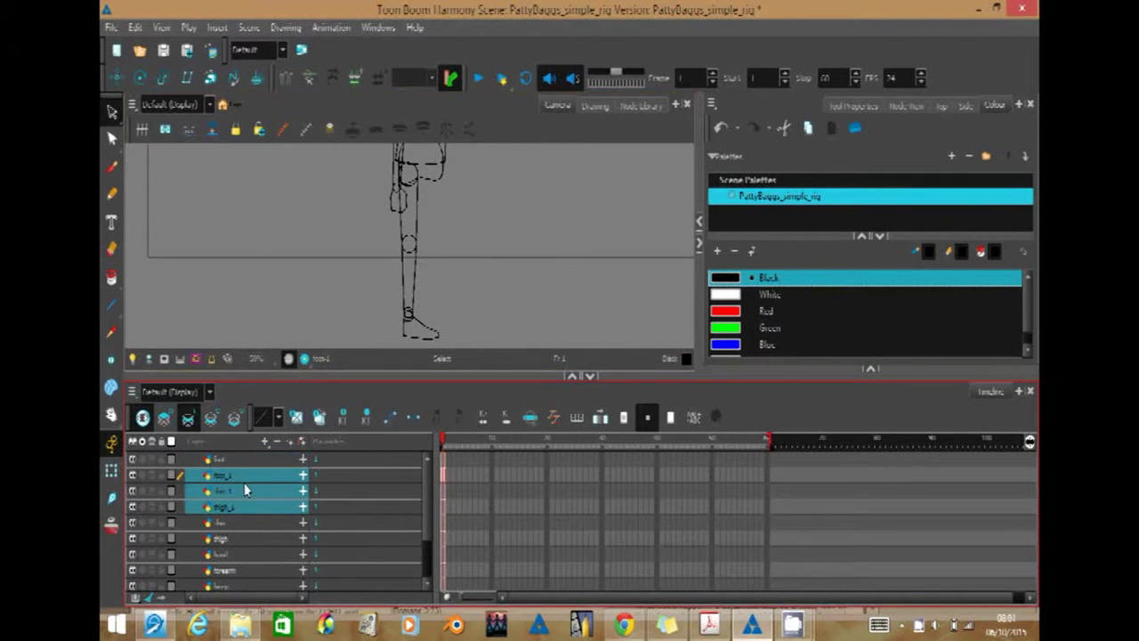
drag(220, 458, 218, 460)
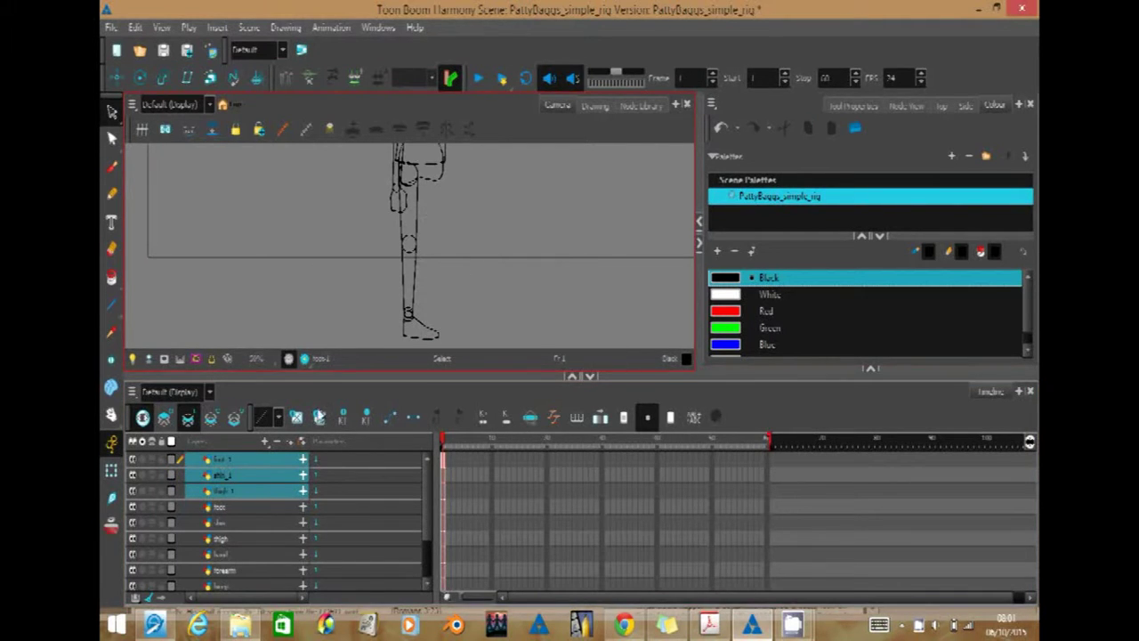
- Move the duplicated thigh in the Drawing view to the right of the original, under the front of the hip
click(453, 228)
click(593, 106)
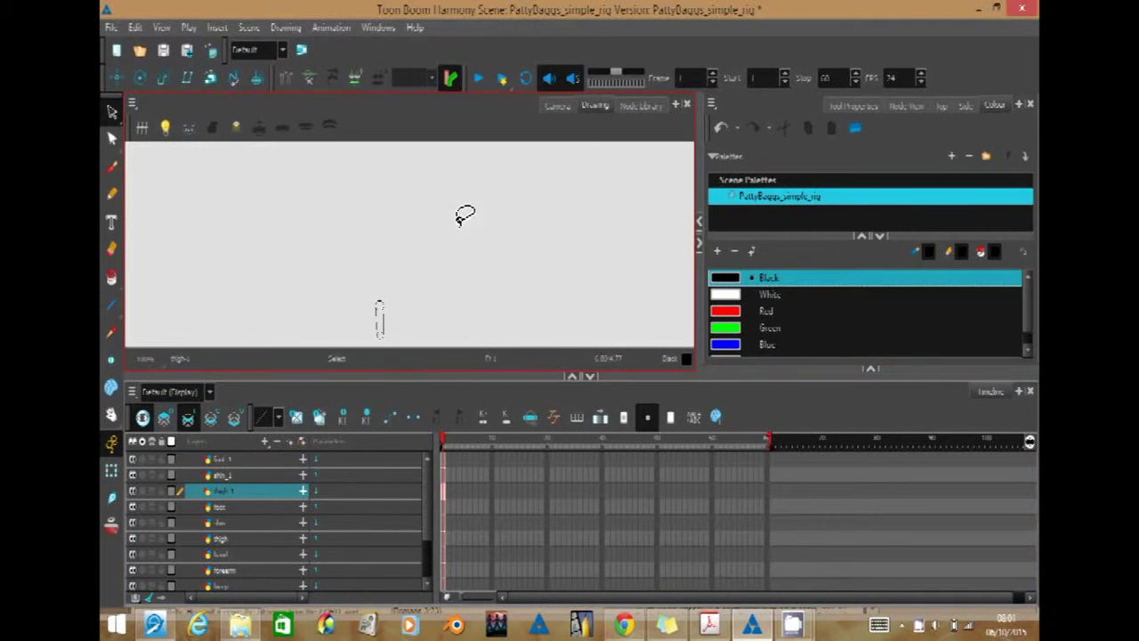
scroll(414, 267, up, 2)
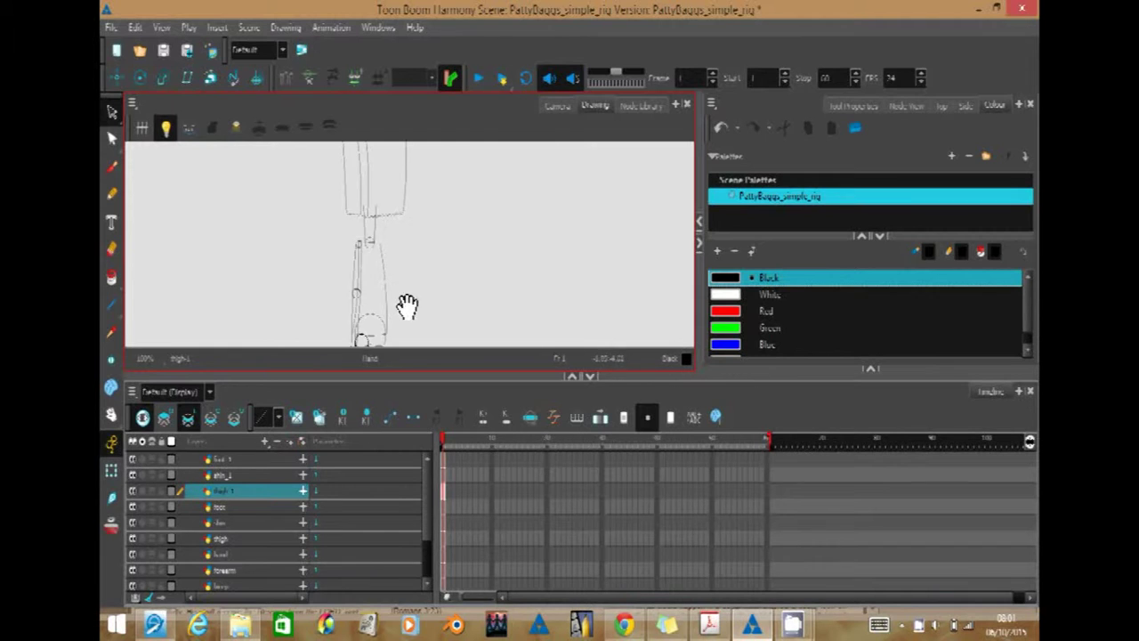
scroll(460, 229, down, 2)
scroll(436, 198, up, 1)
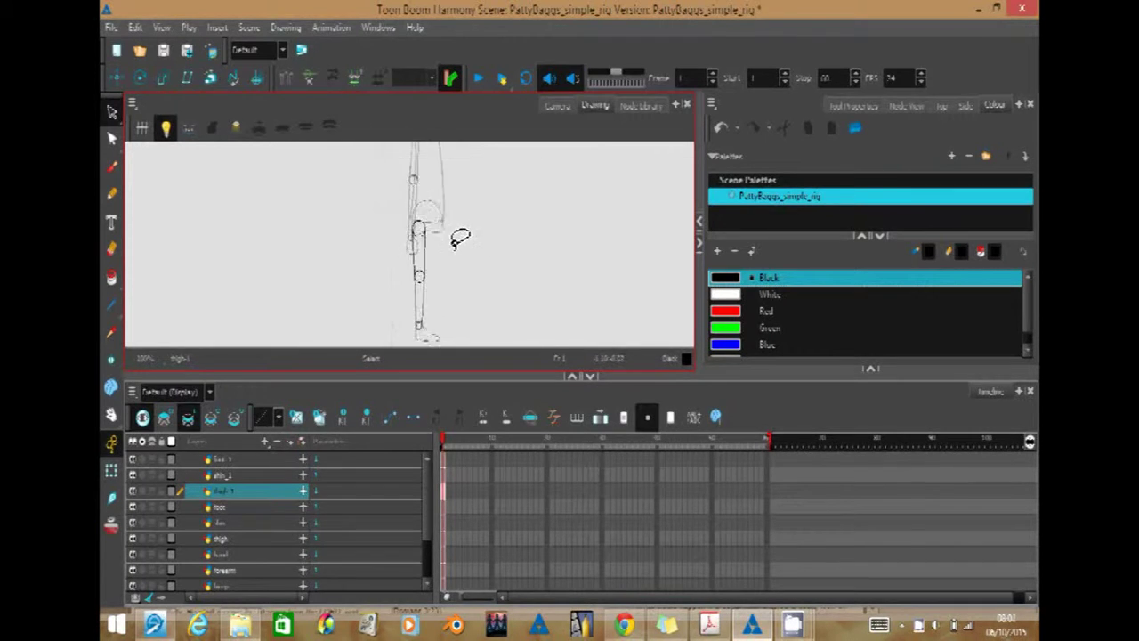
mouse_move(483, 270)
mouse_down()
mouse_move(435, 204)
mouse_move(449, 267)
mouse_move(458, 236)
mouse_up()
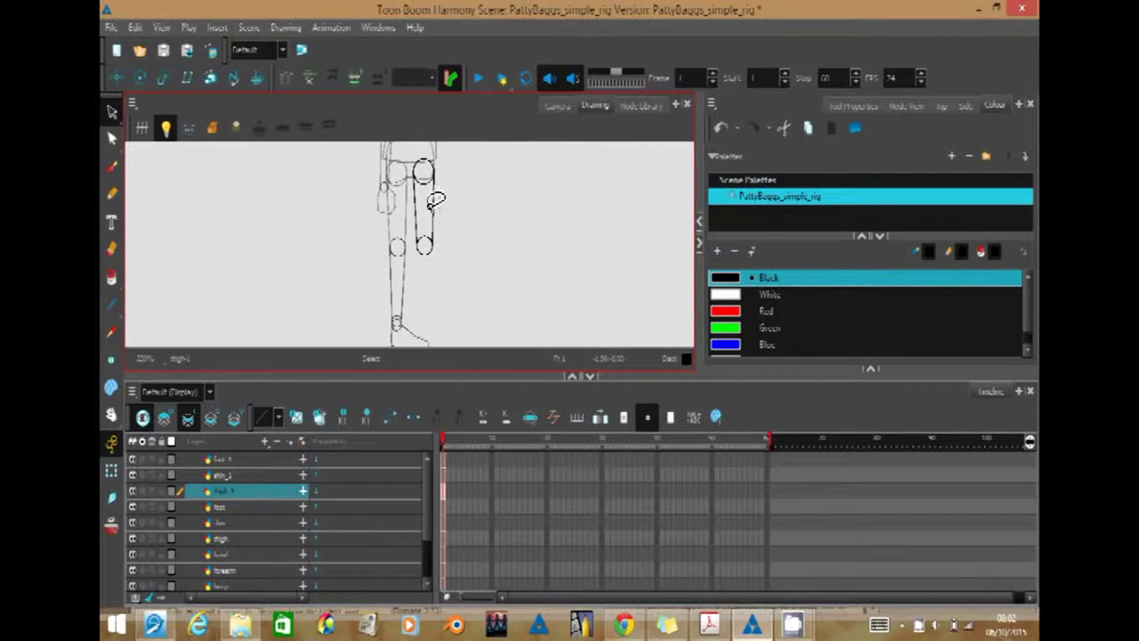
- Shift the duplicated shin sideways so its knee circle overlaps the knee of the duplicated thigh
click(237, 477)
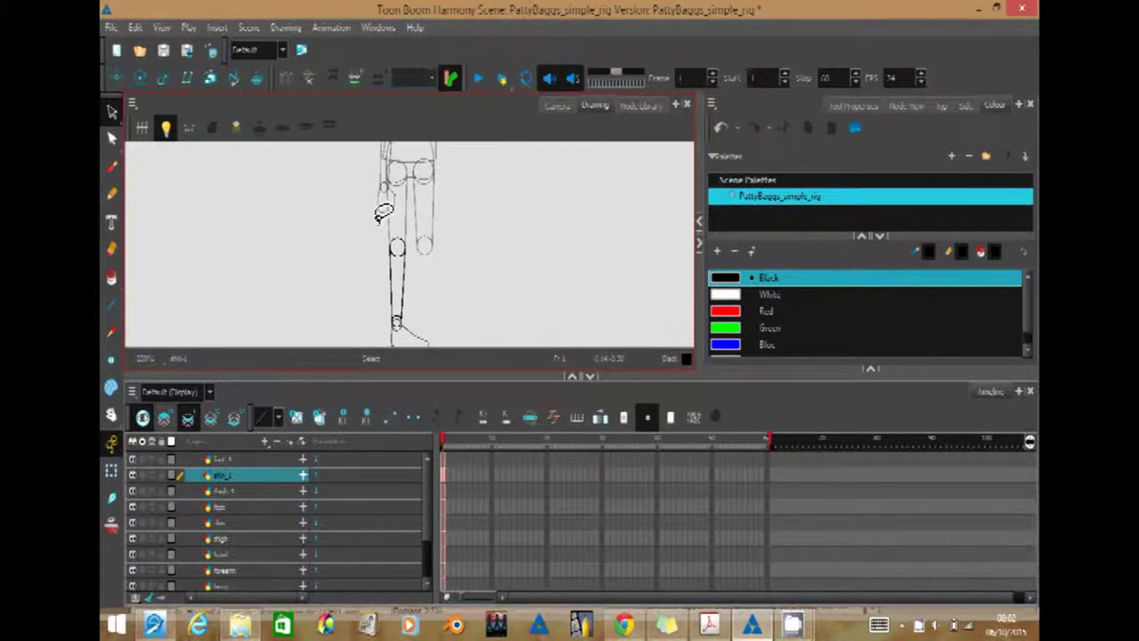
drag(405, 347, 389, 216)
key(Right)
key(Right)
key(Right)
key(Right)
key(Right)
key(Right)
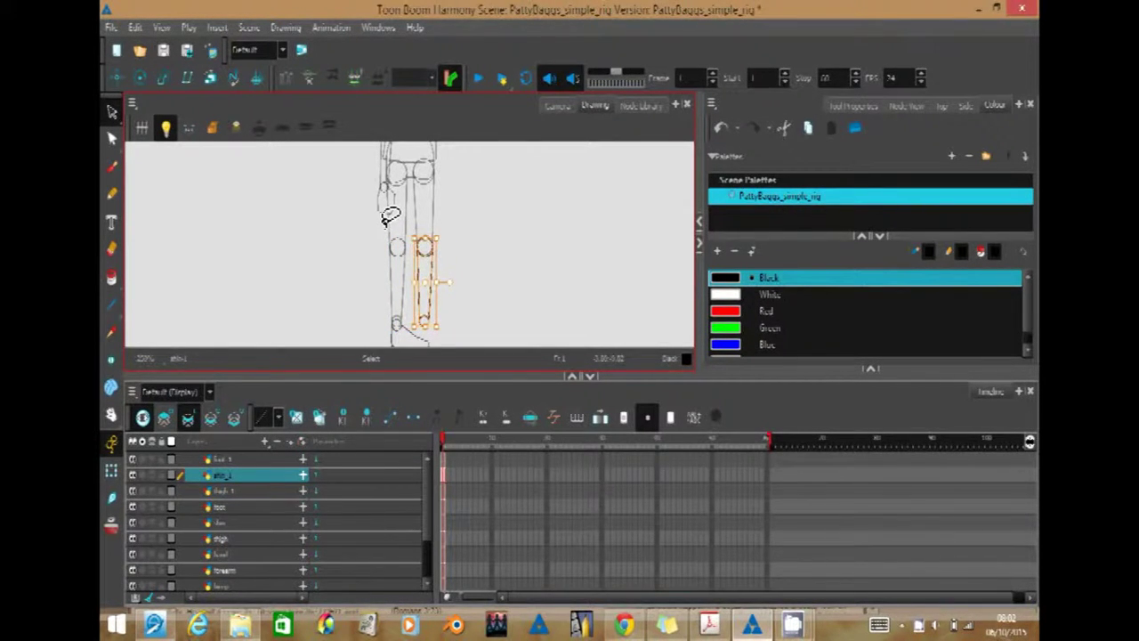
key(Right)
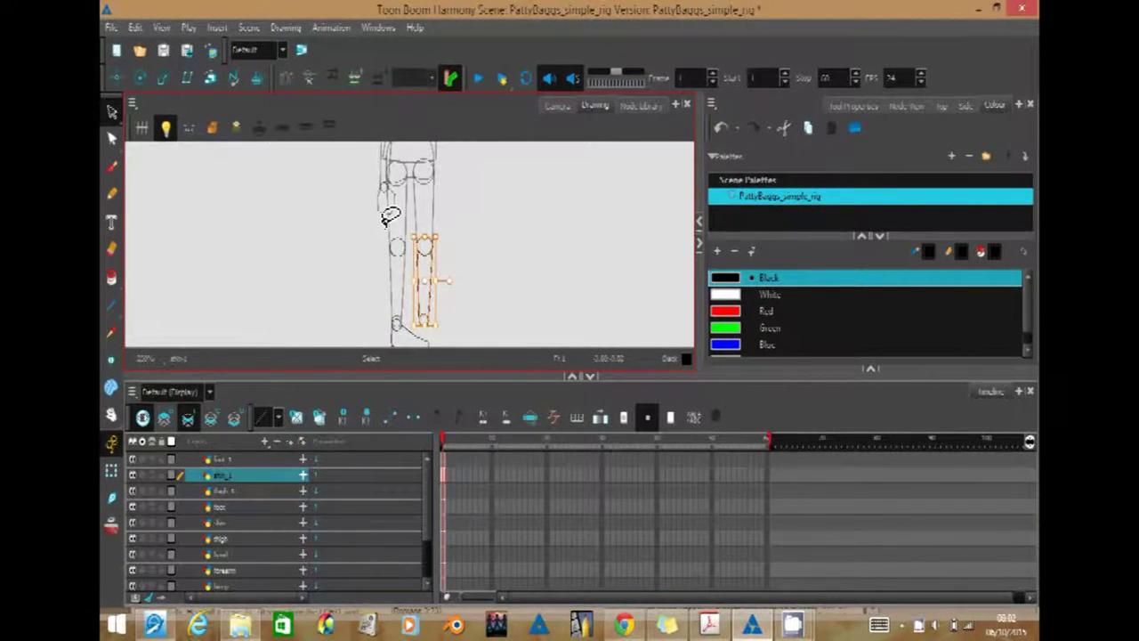
click(492, 318)
- Nudge the duplicated foot sideways and slightly up so its ankle circle meets the end of the duplicated shin
click(267, 461)
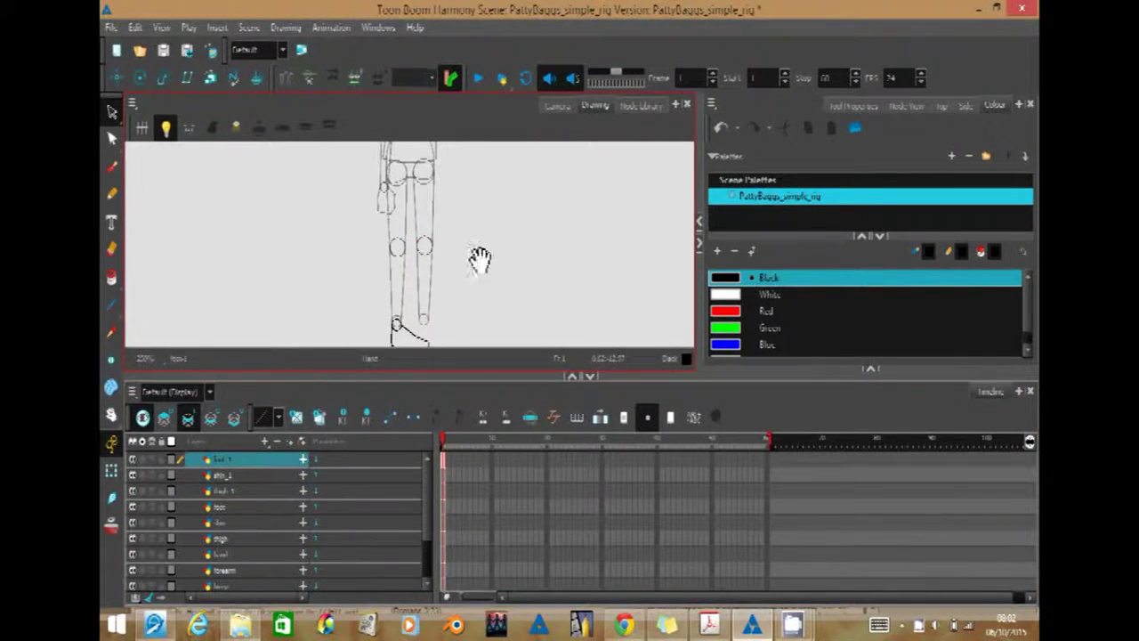
drag(478, 257, 478, 234)
mouse_move(408, 258)
mouse_down()
mouse_move(437, 303)
mouse_move(368, 259)
mouse_up()
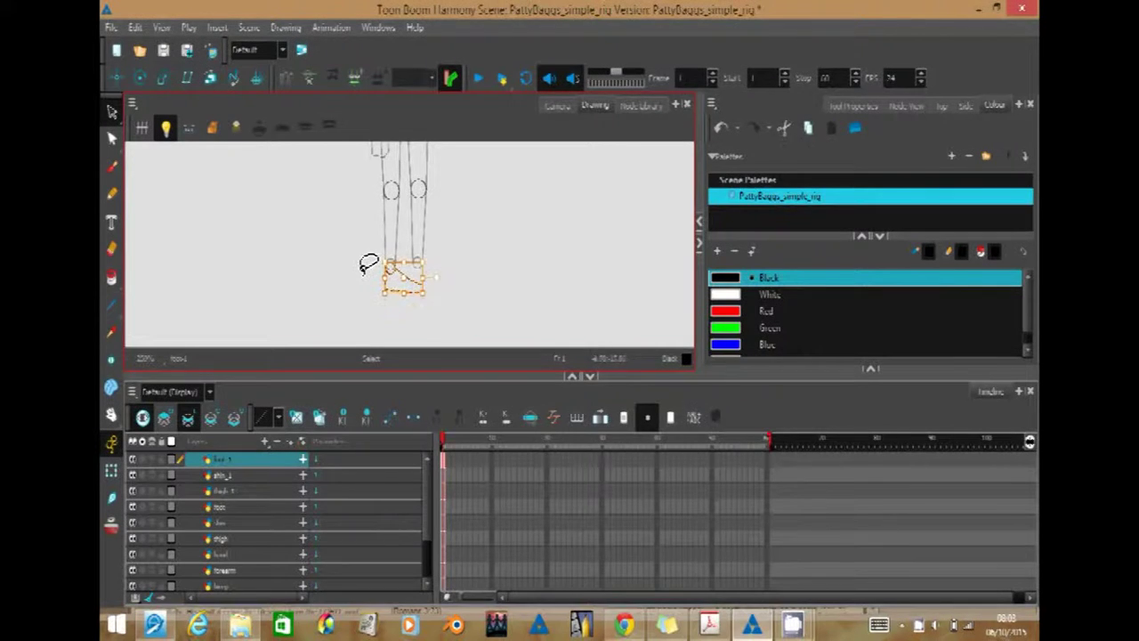
key(Right)
key(Right)
key(Right)
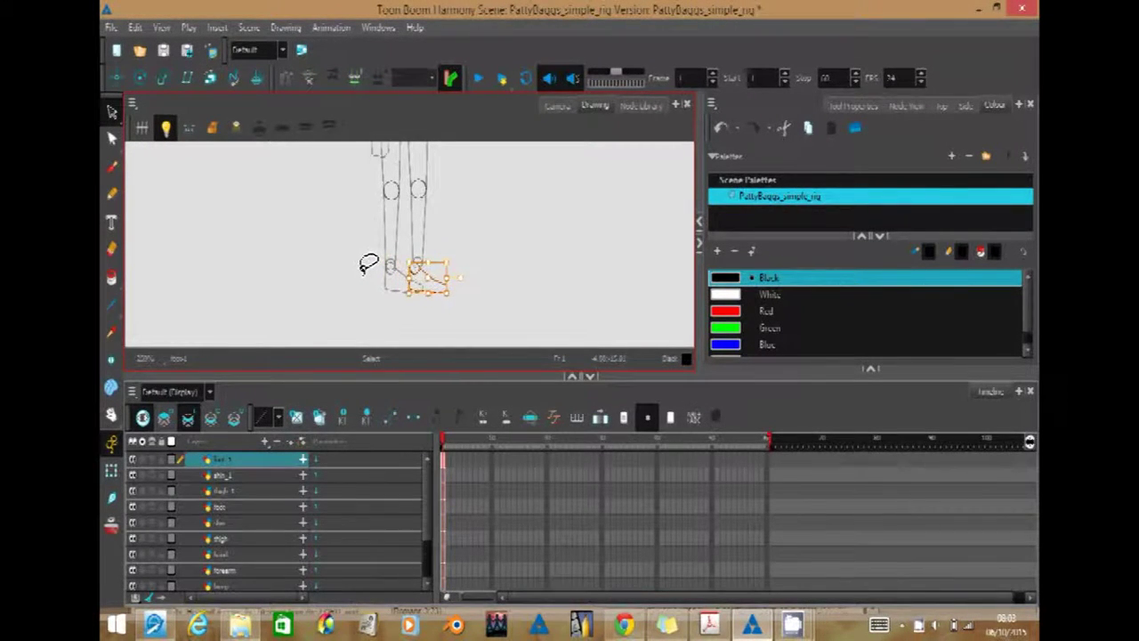
key(Up)
key(Up)
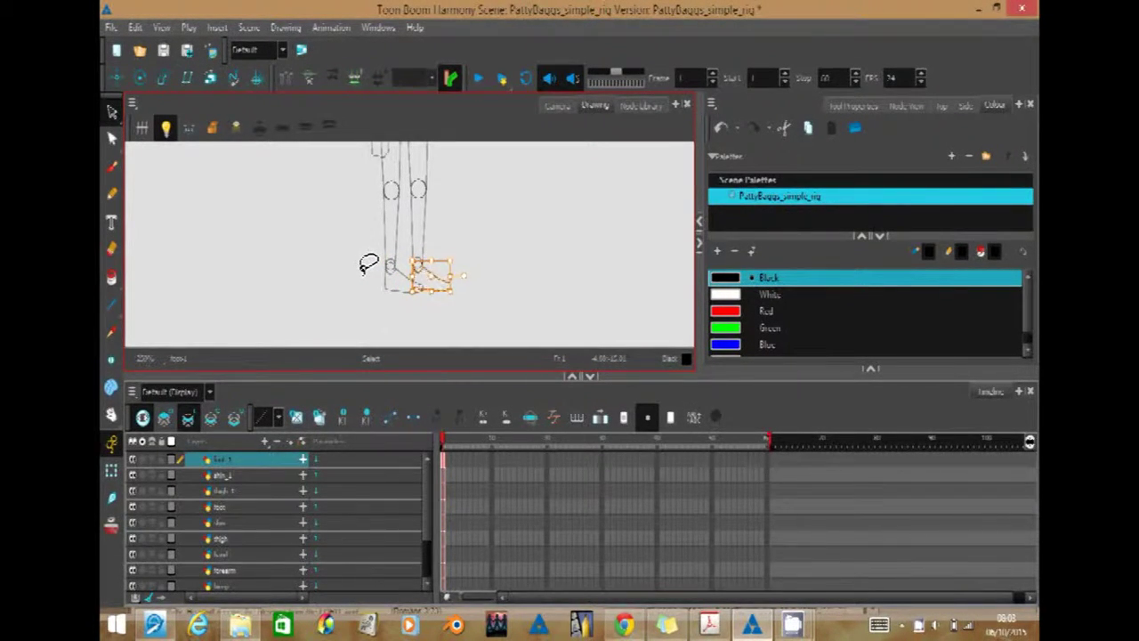
key(Right)
click(587, 218)
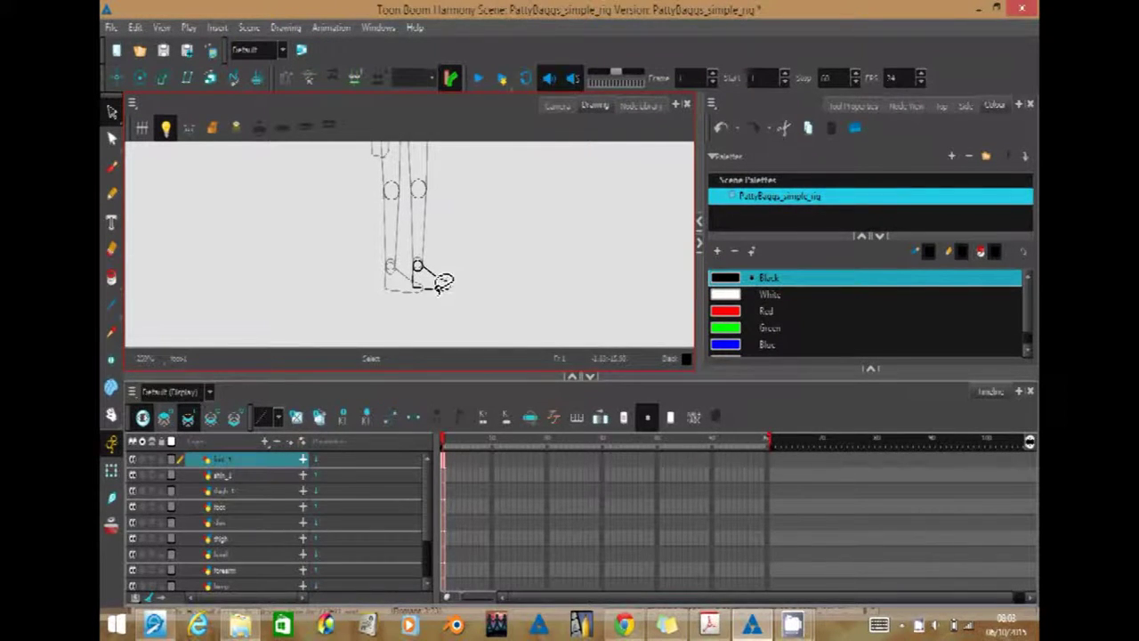
- Return to the Camera view, duplicate the hand, forearm and bicep layers, and move the copies above the original hand layer
click(557, 107)
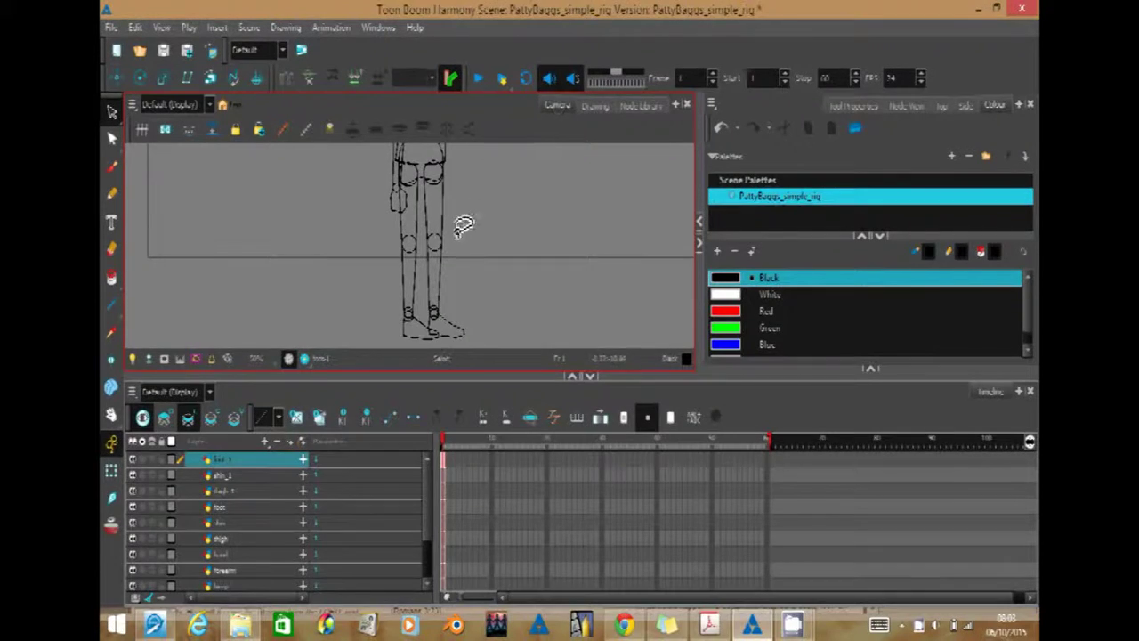
scroll(439, 307, up, 2)
scroll(443, 305, down, 1)
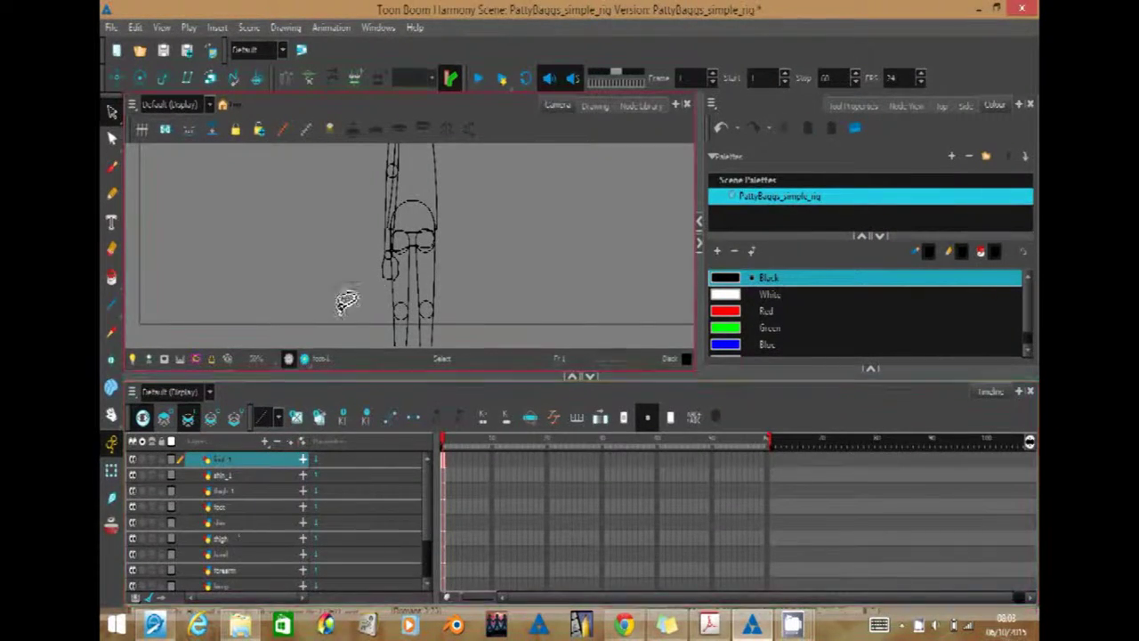
scroll(428, 520, down, 3)
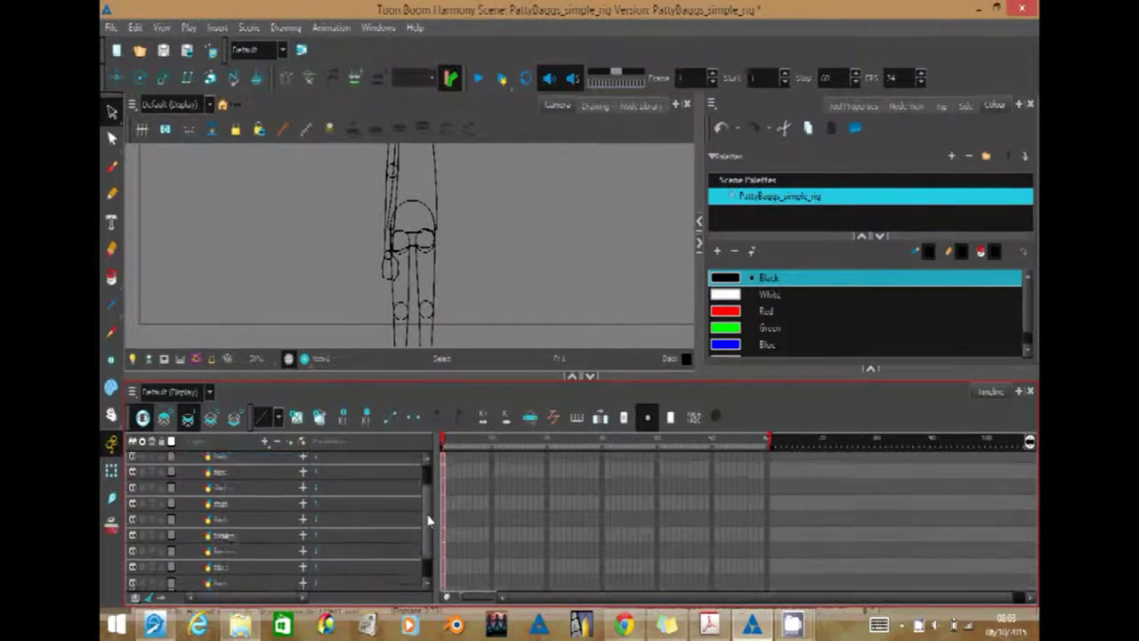
shift+click(248, 516)
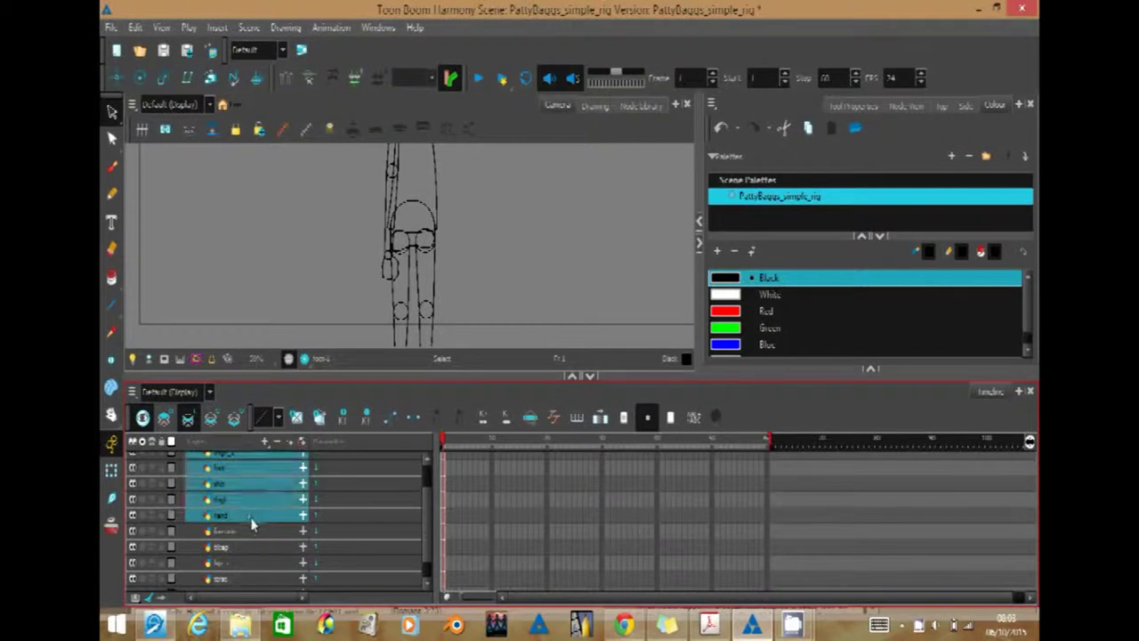
click(248, 519)
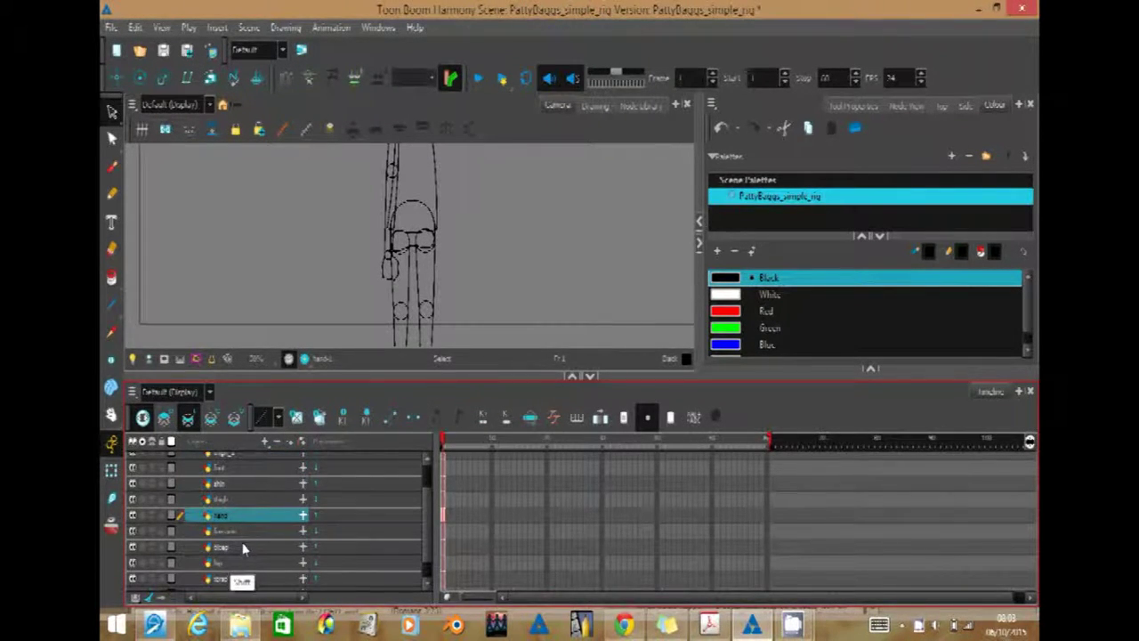
shift+click(251, 546)
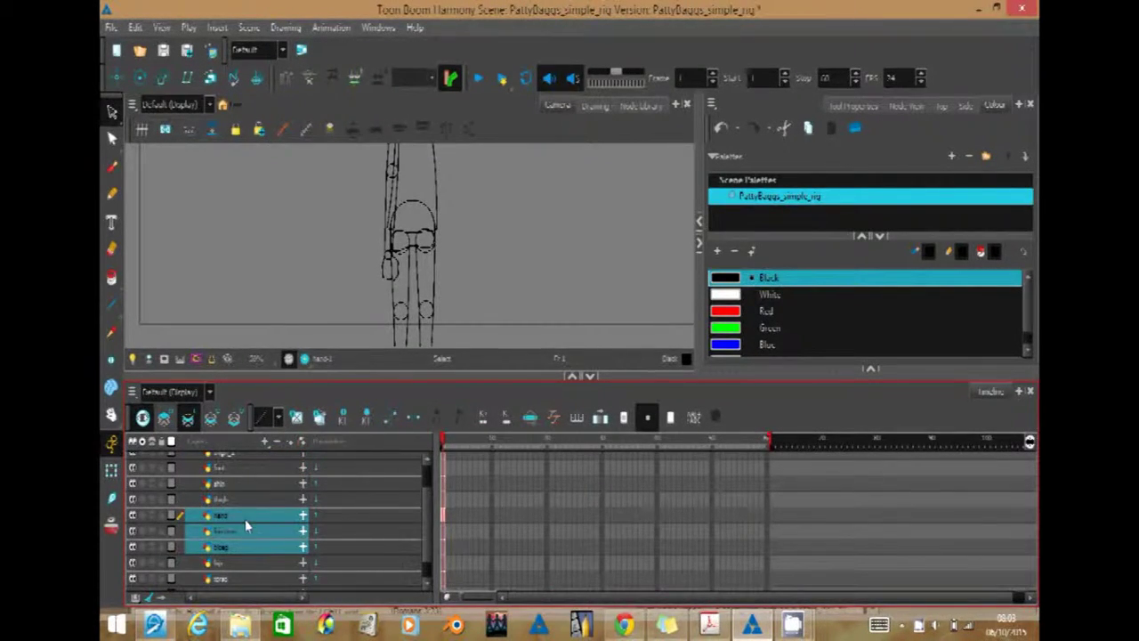
right_click(245, 518)
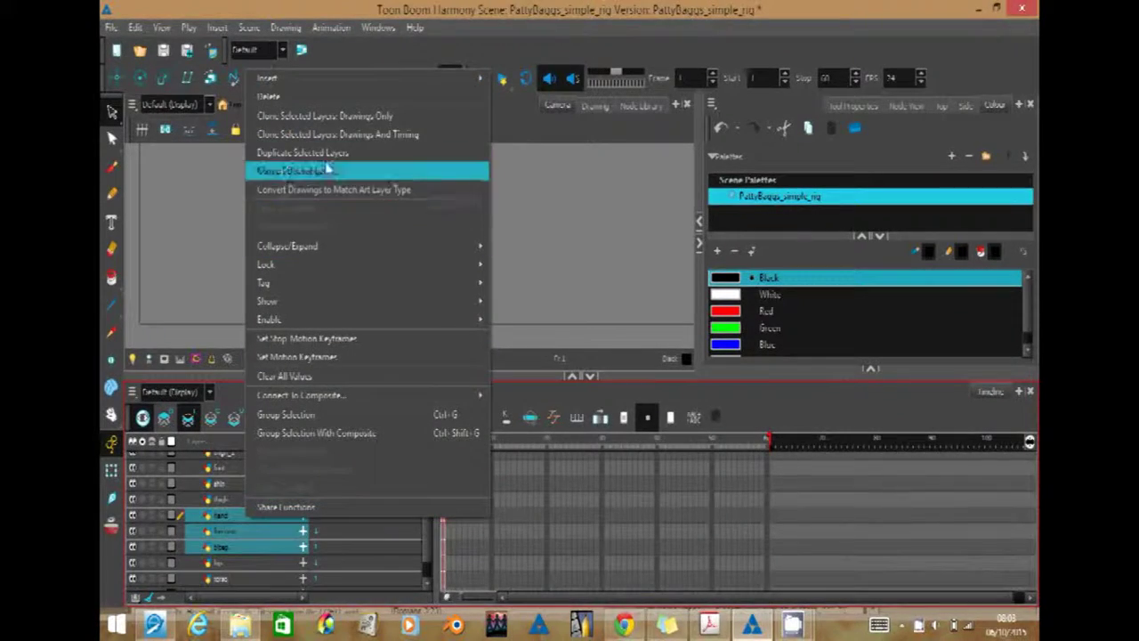
click(354, 155)
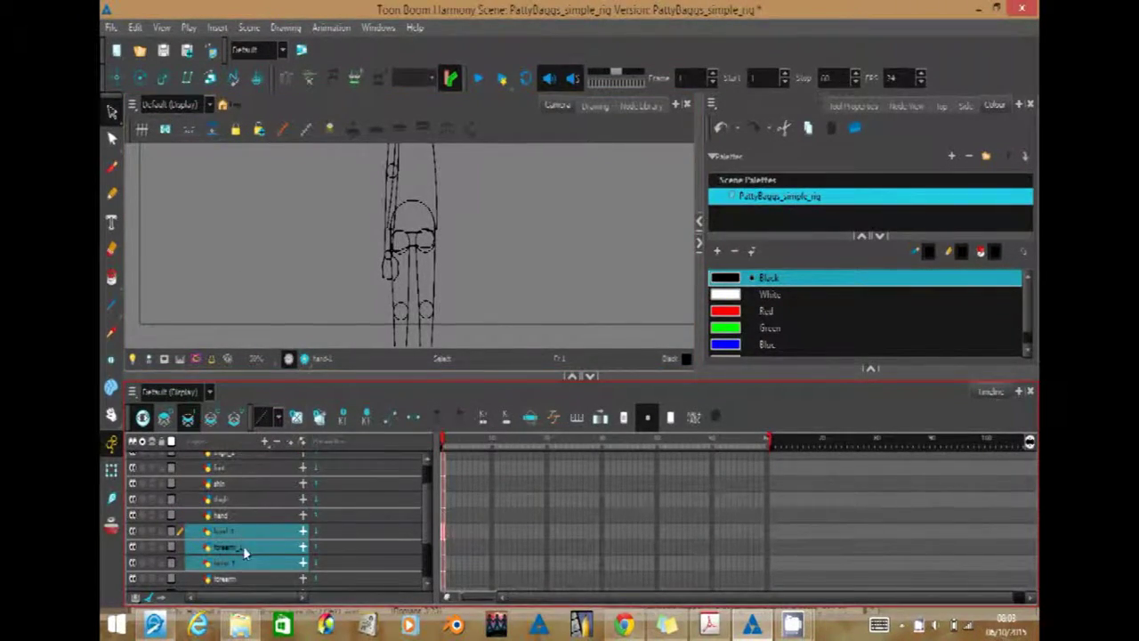
drag(245, 539, 245, 515)
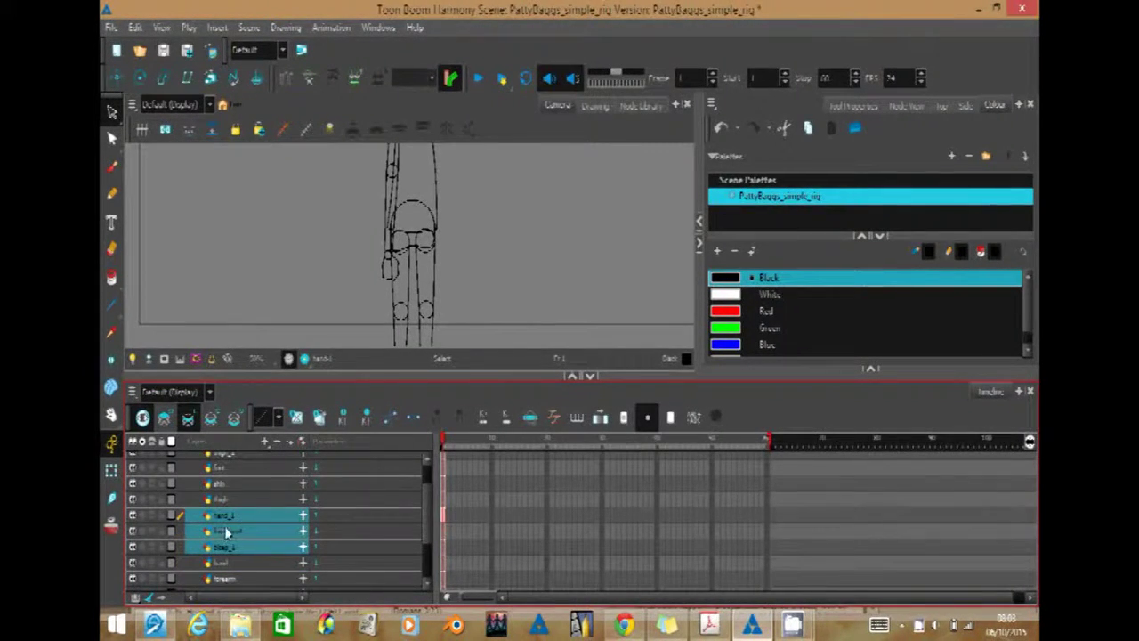
- Open the duplicated arm parts in the Drawing view, ready for repositioning
click(595, 107)
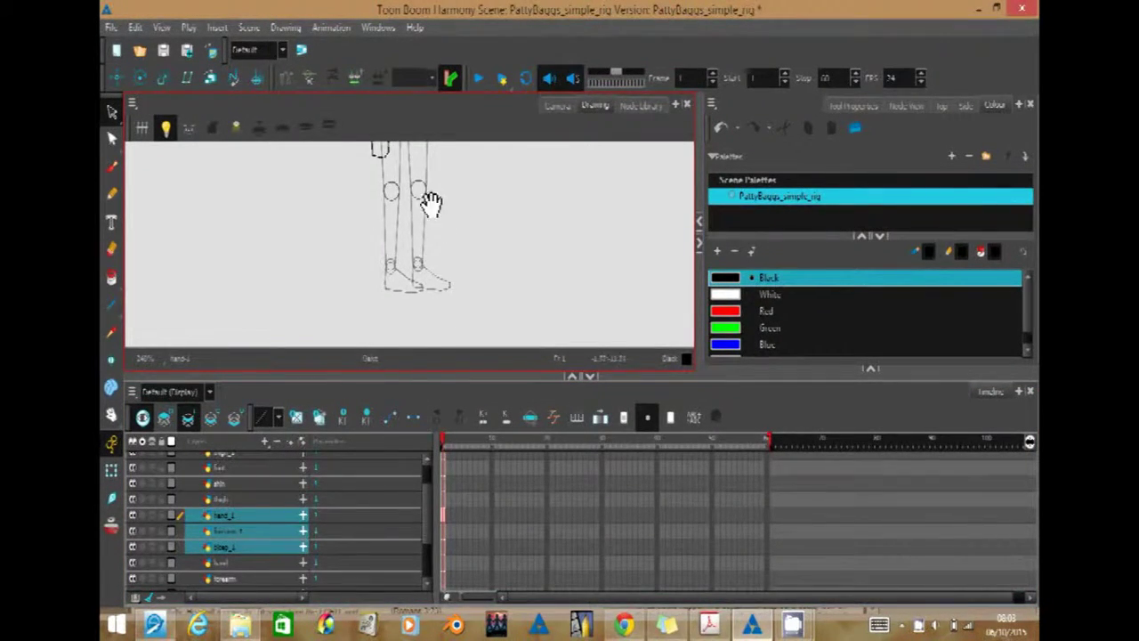
mouse_move(432, 204)
mouse_down()
mouse_move(429, 308)
mouse_move(425, 224)
mouse_move(407, 259)
mouse_up()
scroll(427, 234, down, 3)
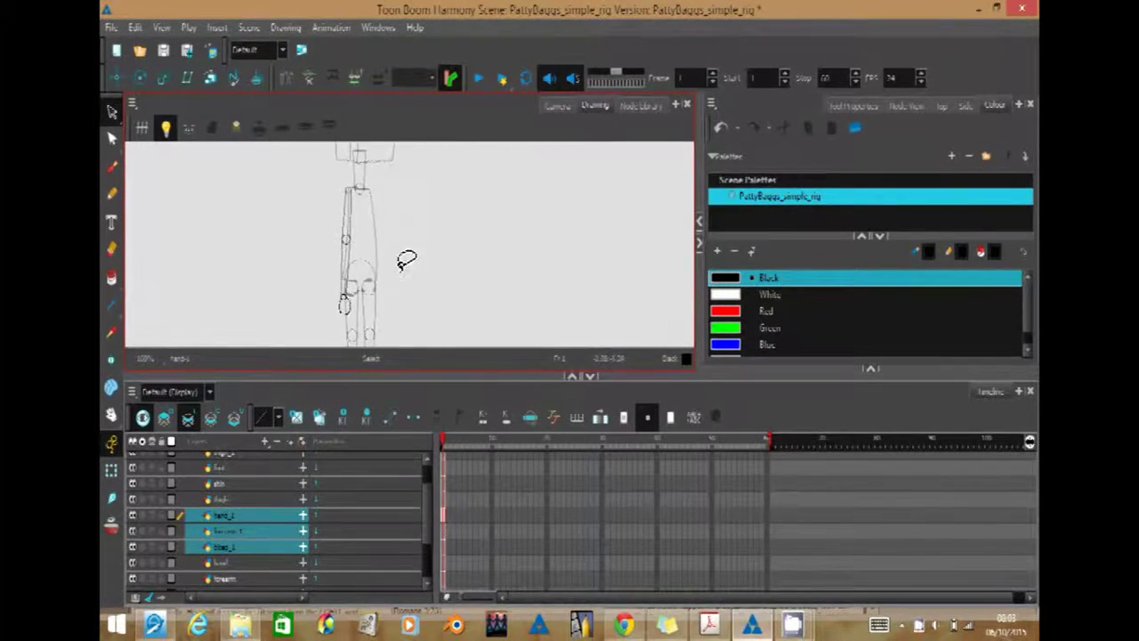